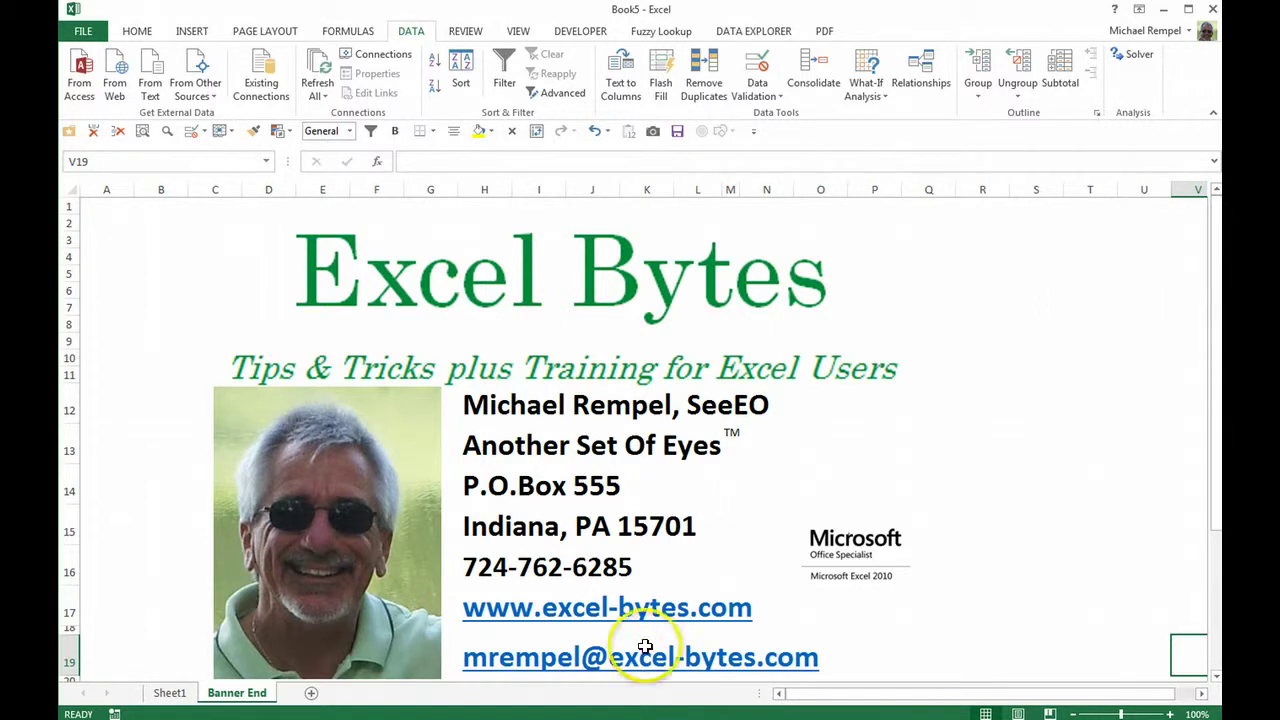
# Open Sheet1 and check the table name assigned to the sales data, the model lookup table and the salesman lookup table
pyautogui.click(170, 692)
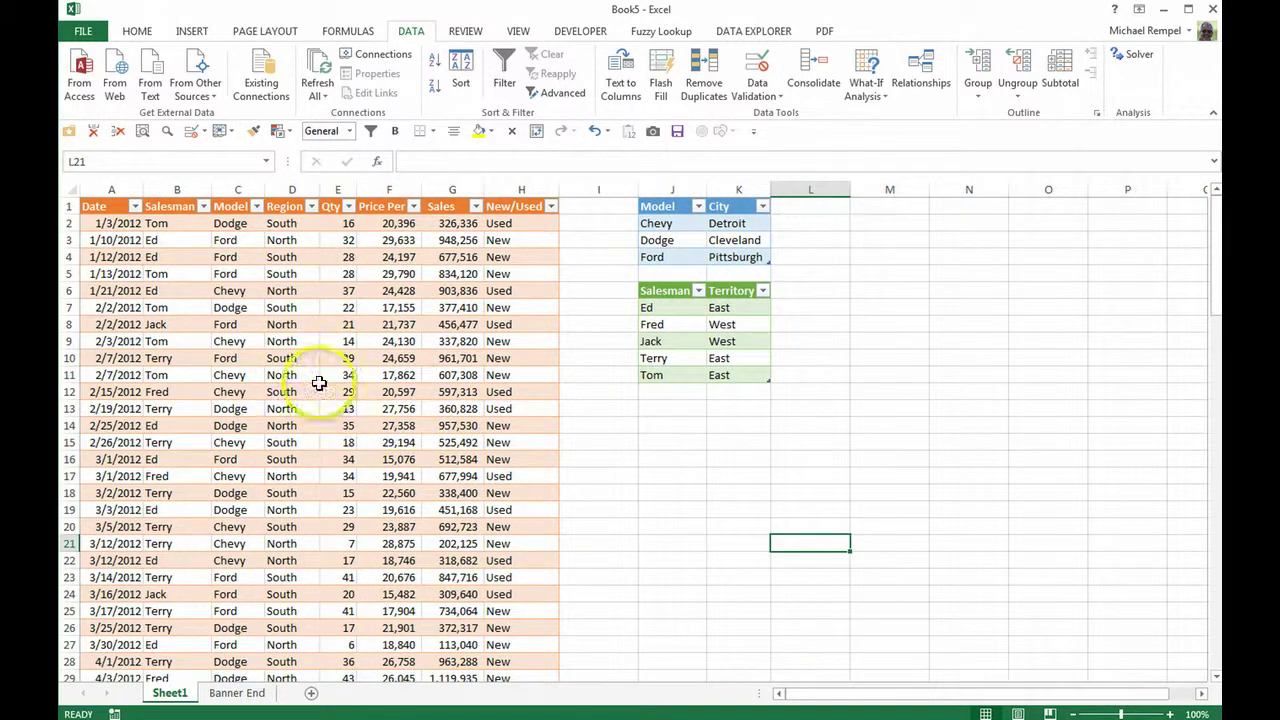
pyautogui.click(328, 360)
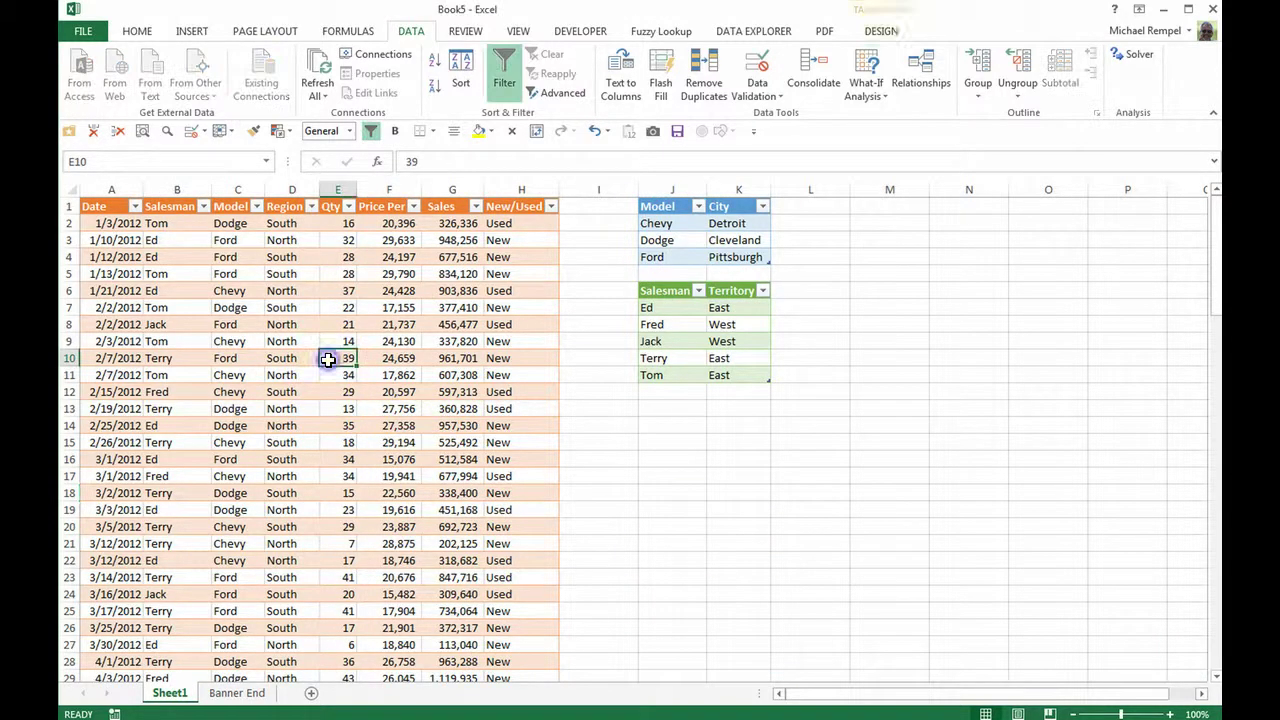
pyautogui.click(875, 30)
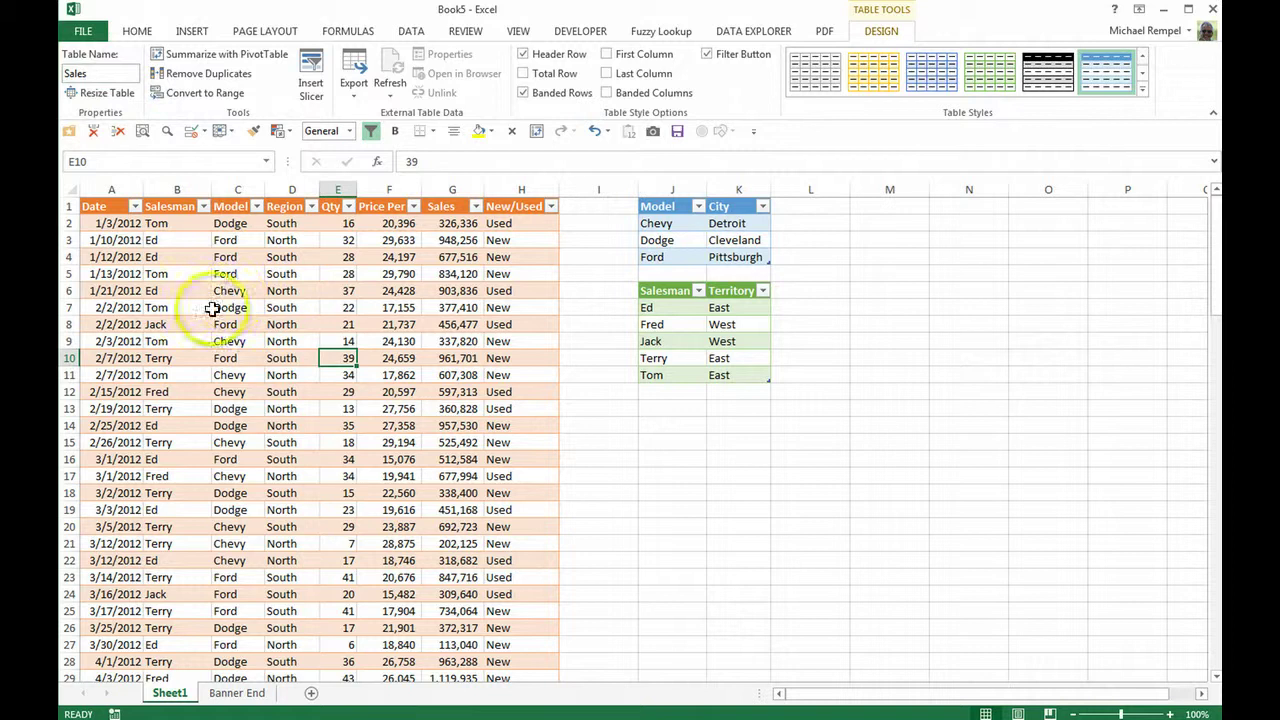
pyautogui.click(690, 241)
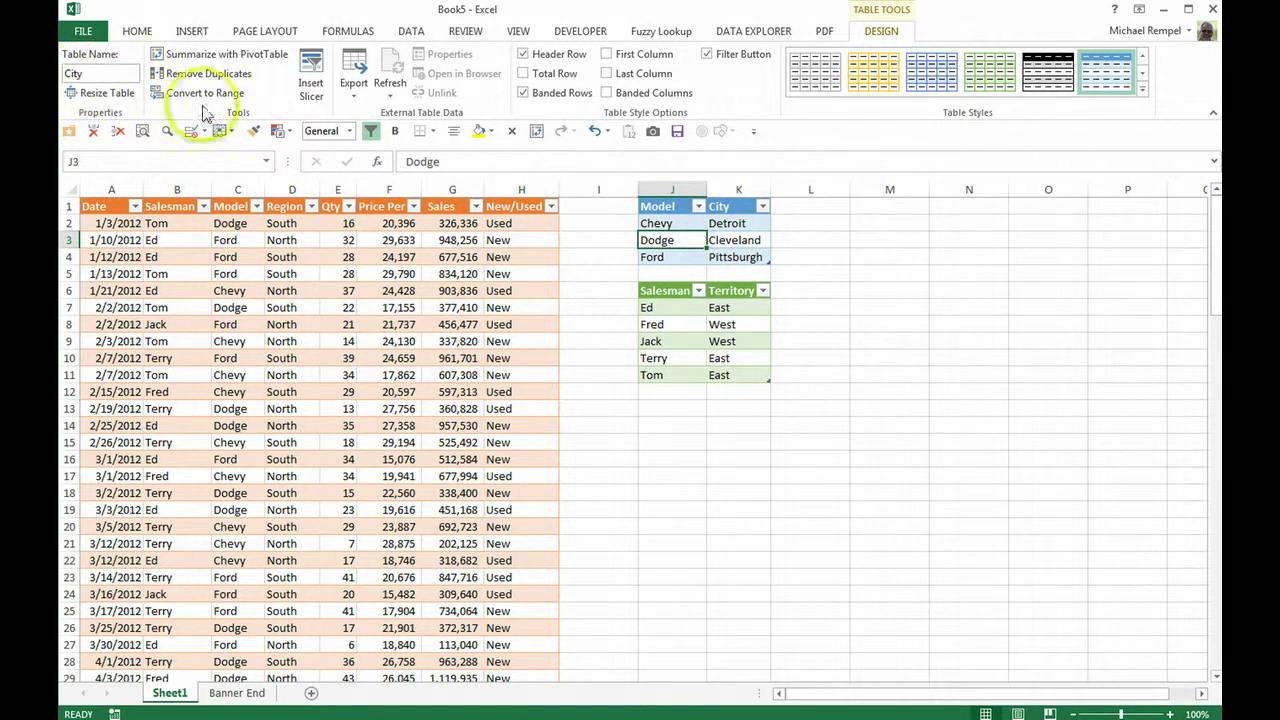
pyautogui.click(700, 325)
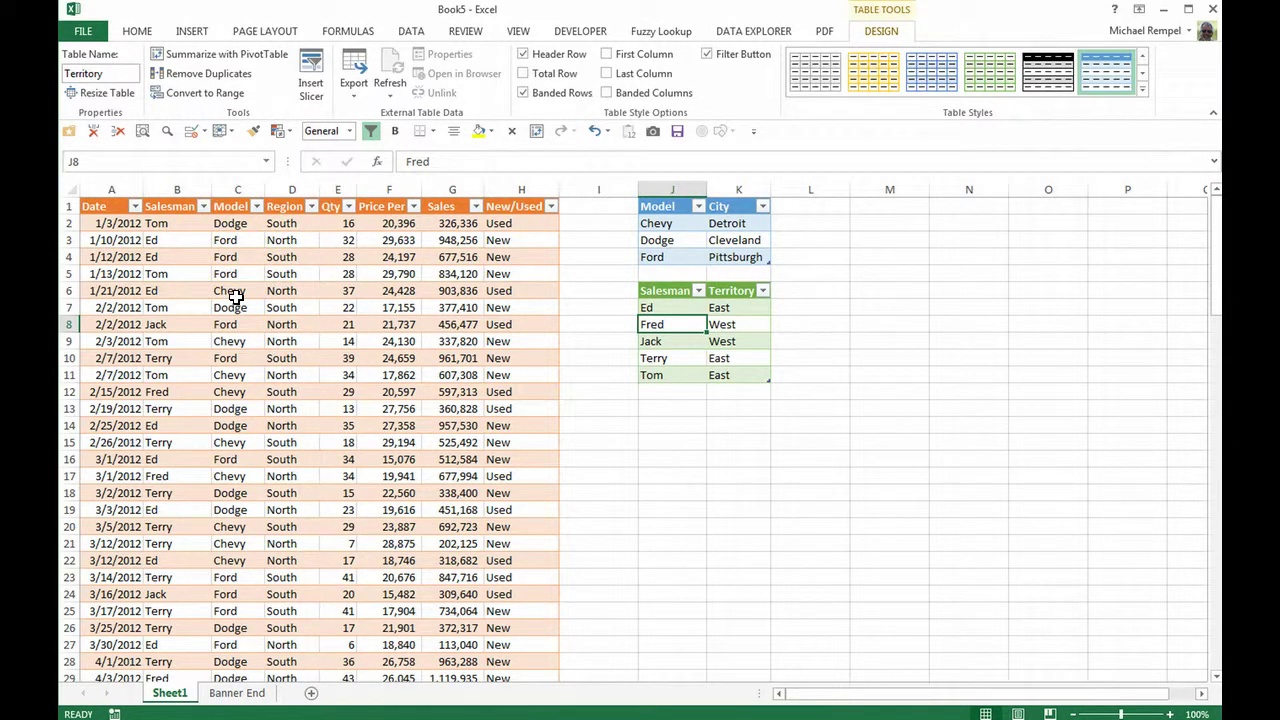
# Examine the Model and Salesman columns that the Sales table shares with the City and Territory tables
pyautogui.click(221, 205)
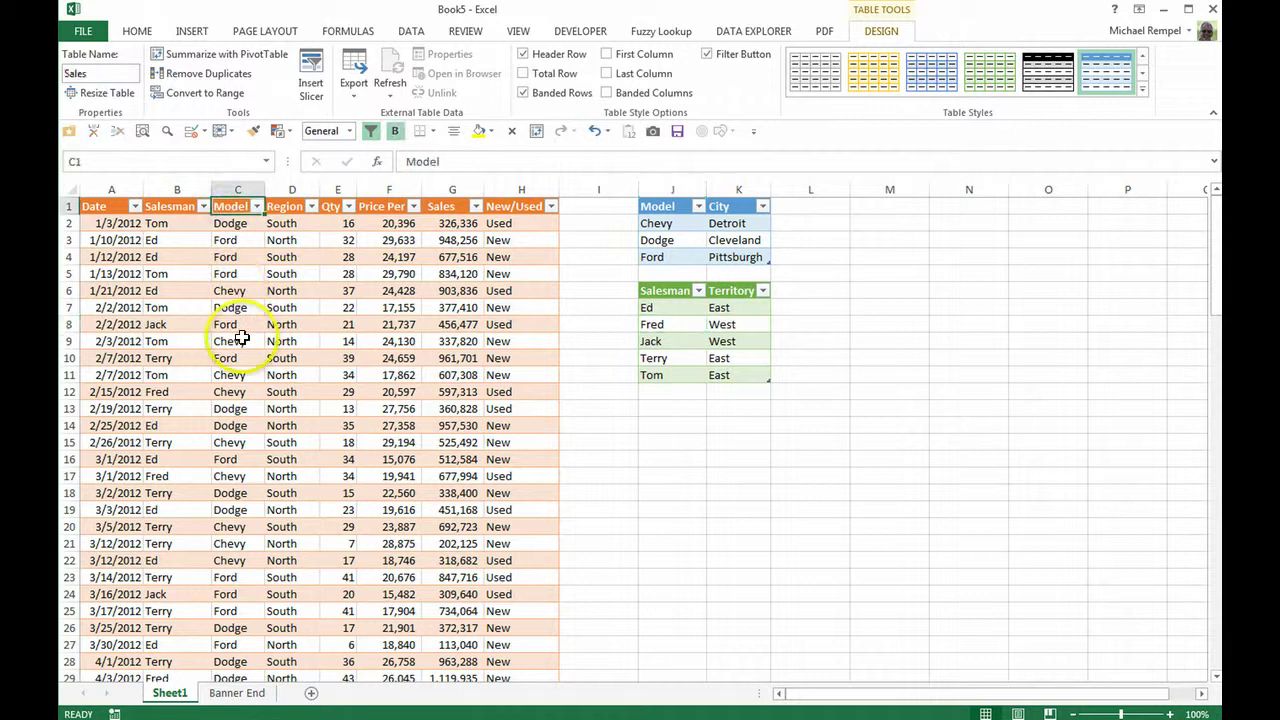
pyautogui.click(691, 221)
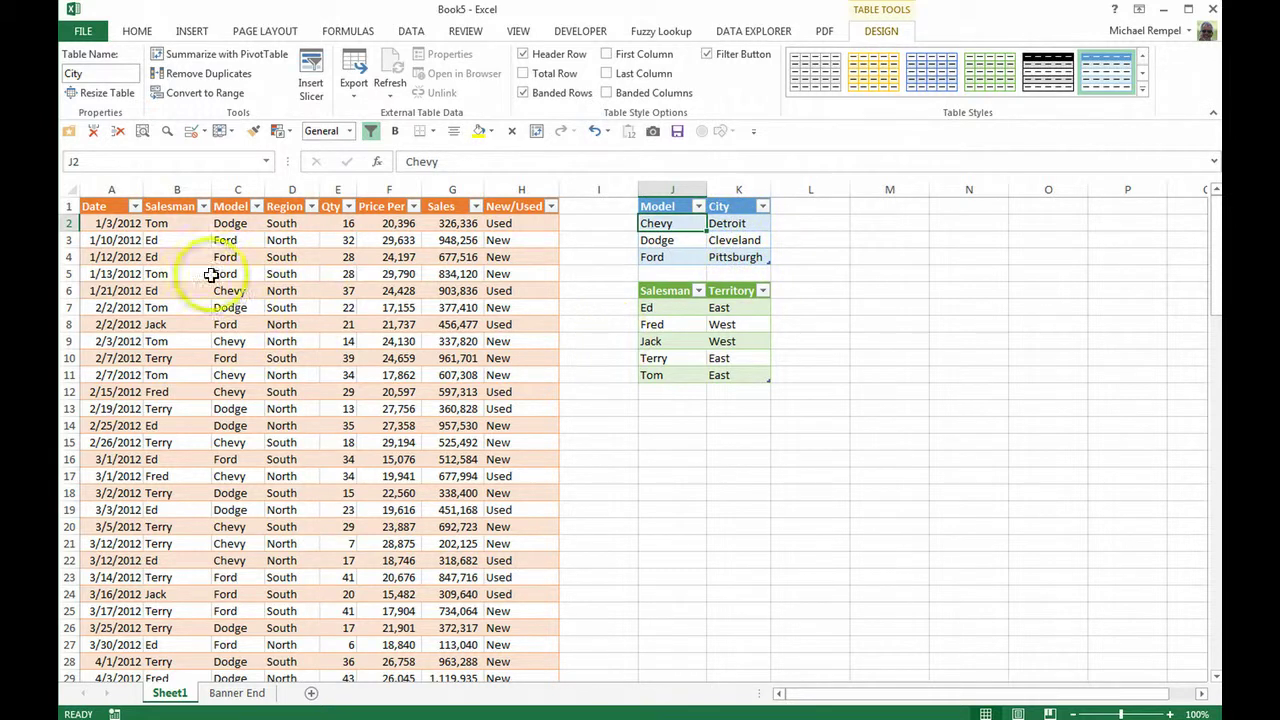
pyautogui.click(178, 240)
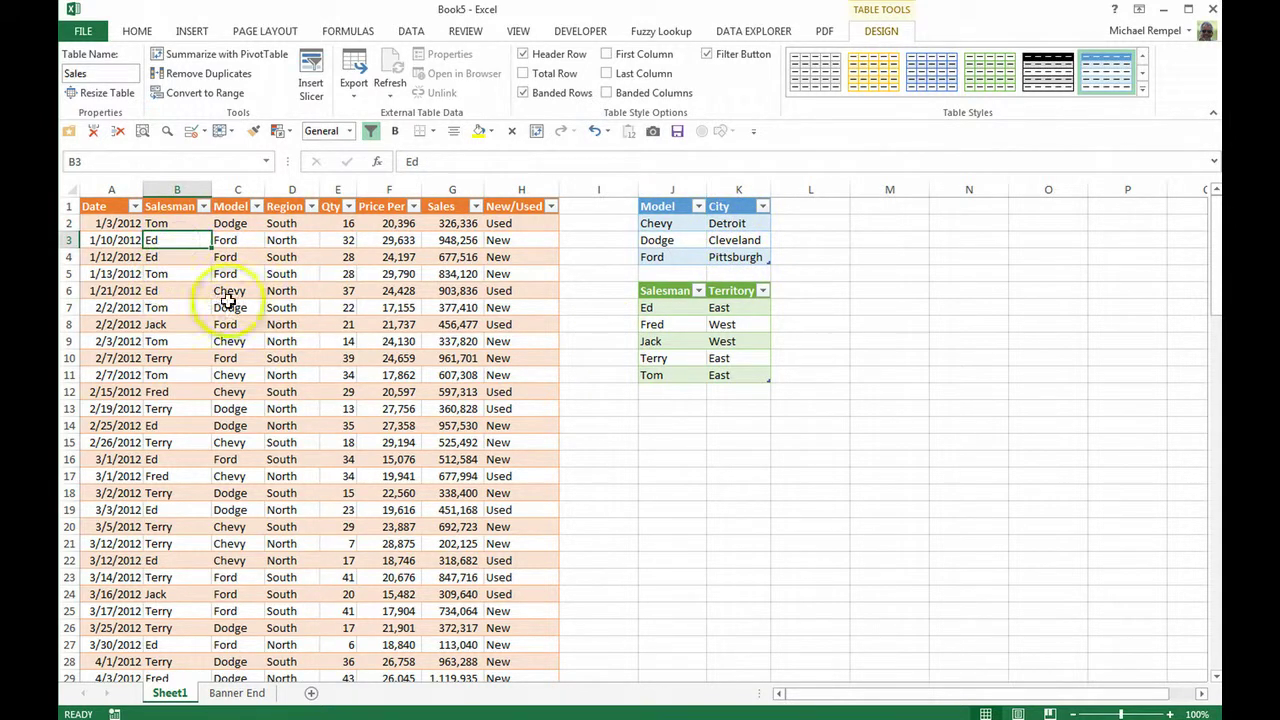
pyautogui.click(674, 341)
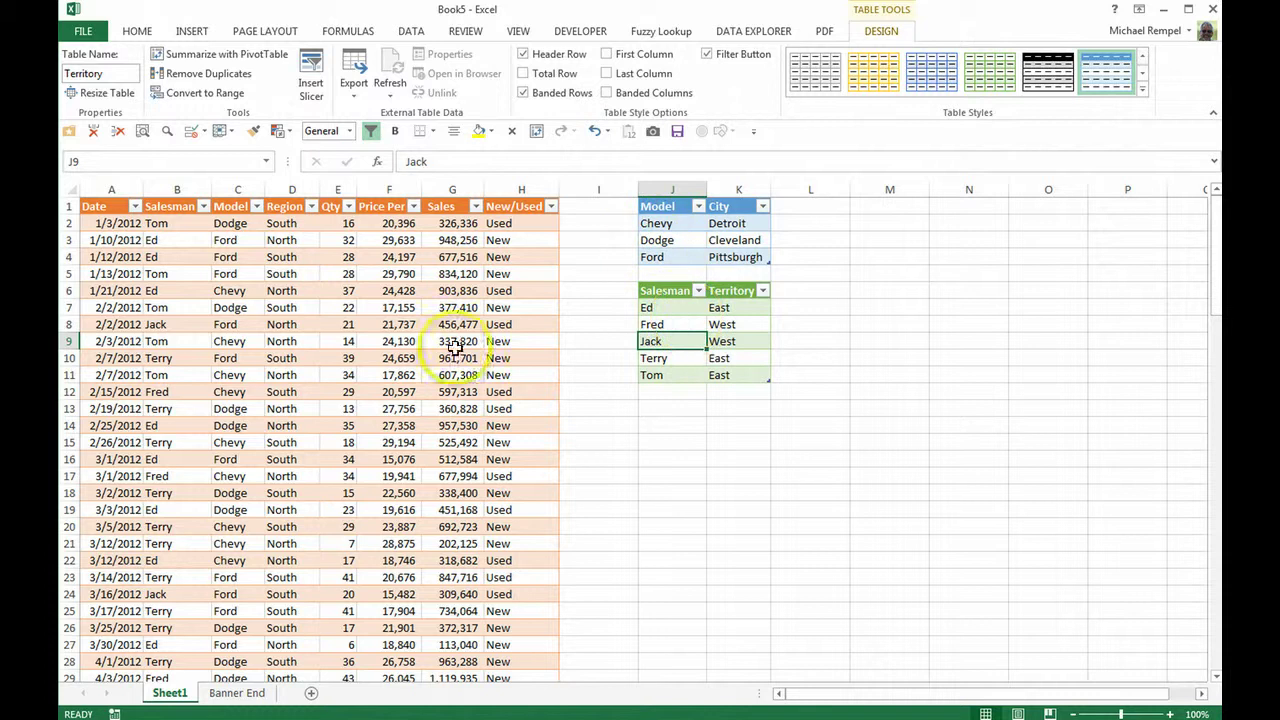
# Create a table relationship from the Salesman column of Sales to the Salesman column of the related table Territory
pyautogui.click(412, 32)
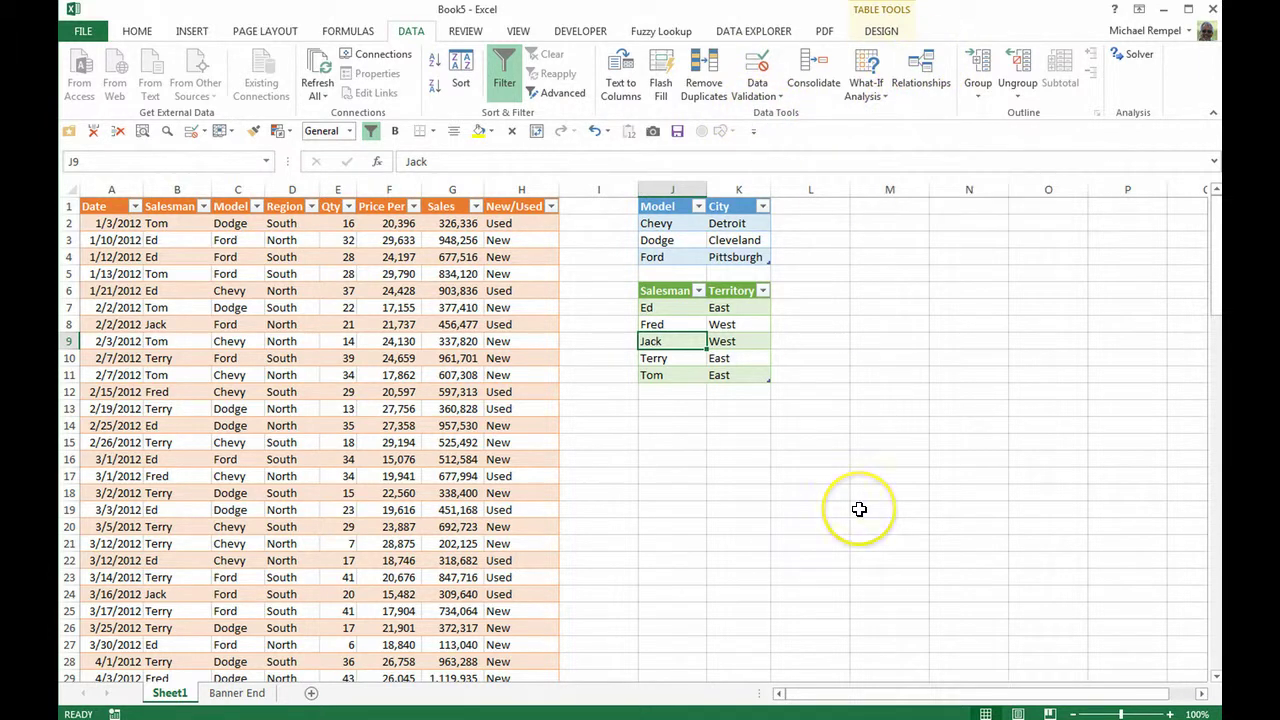
pyautogui.click(928, 83)
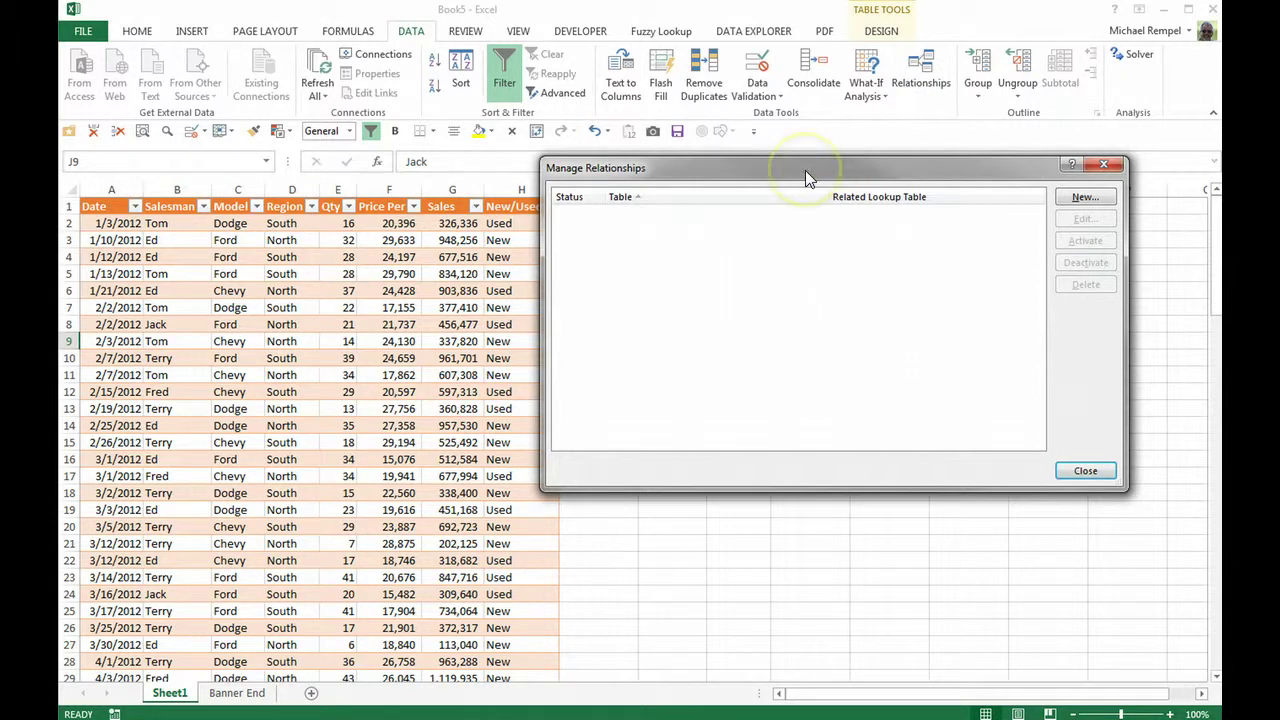
pyautogui.moveTo(805, 170); pyautogui.dragTo(780, 291)
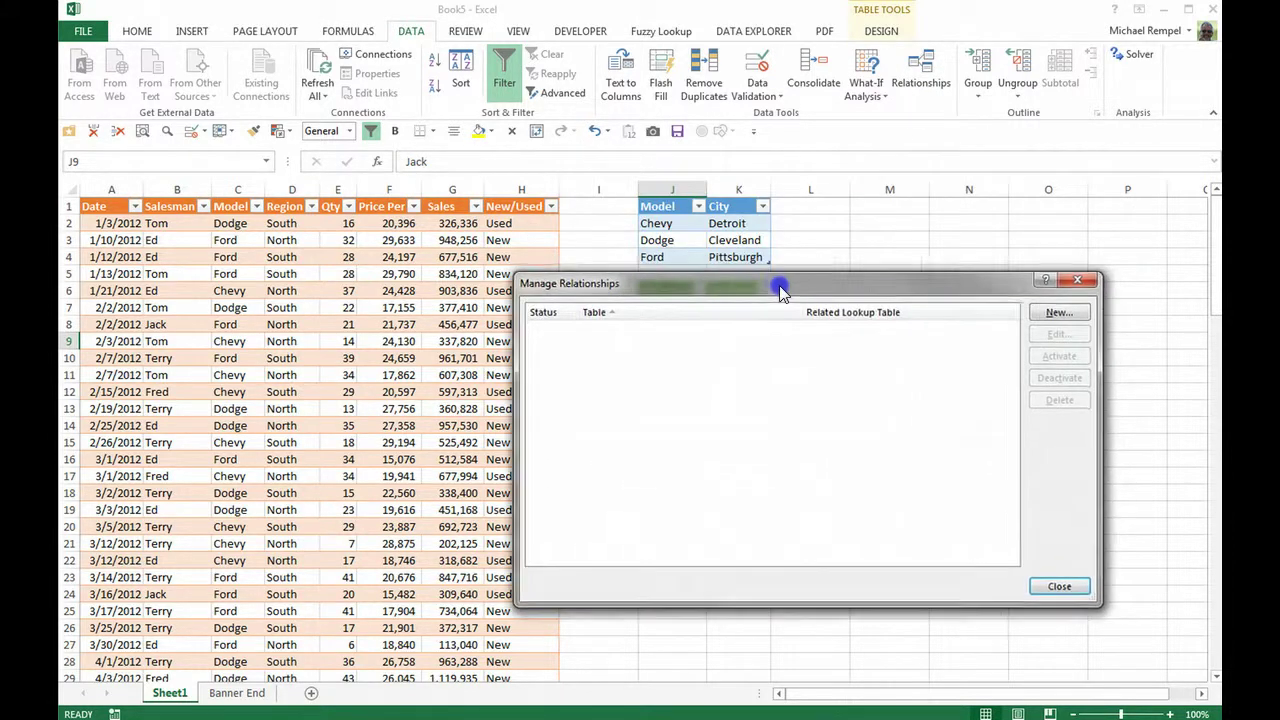
pyautogui.click(1050, 313)
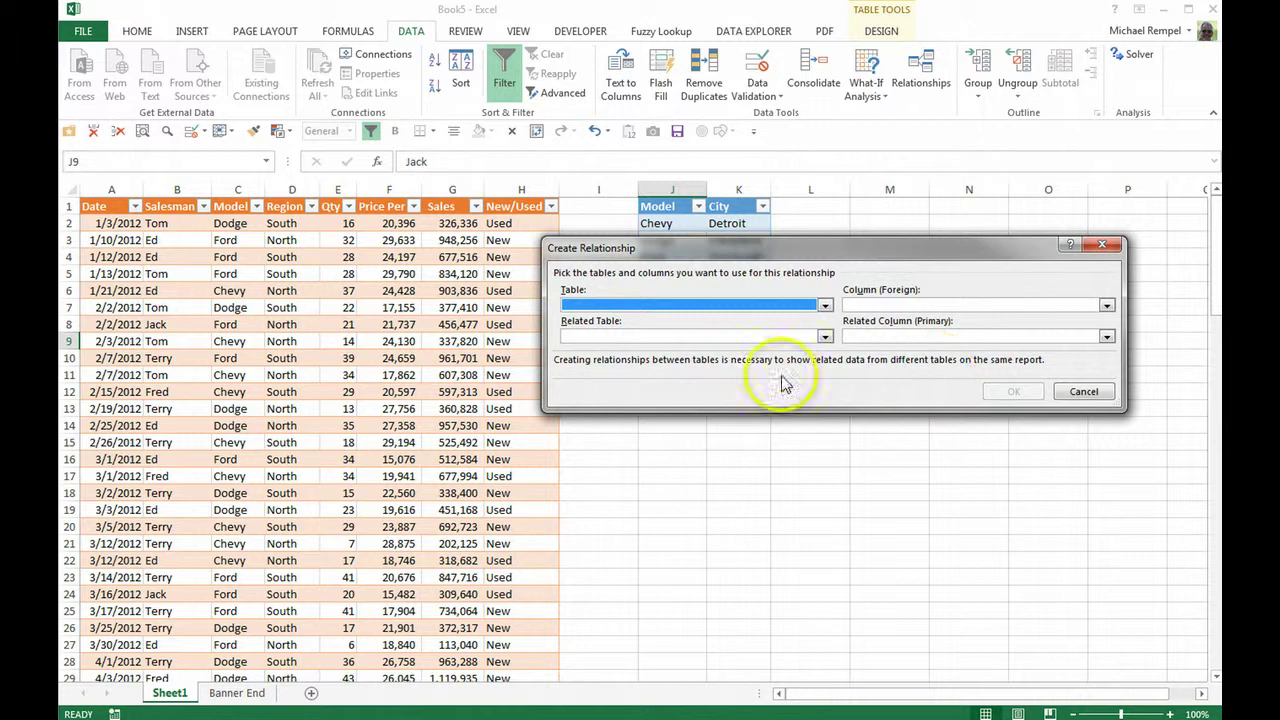
pyautogui.click(824, 305)
pyautogui.click(574, 337)
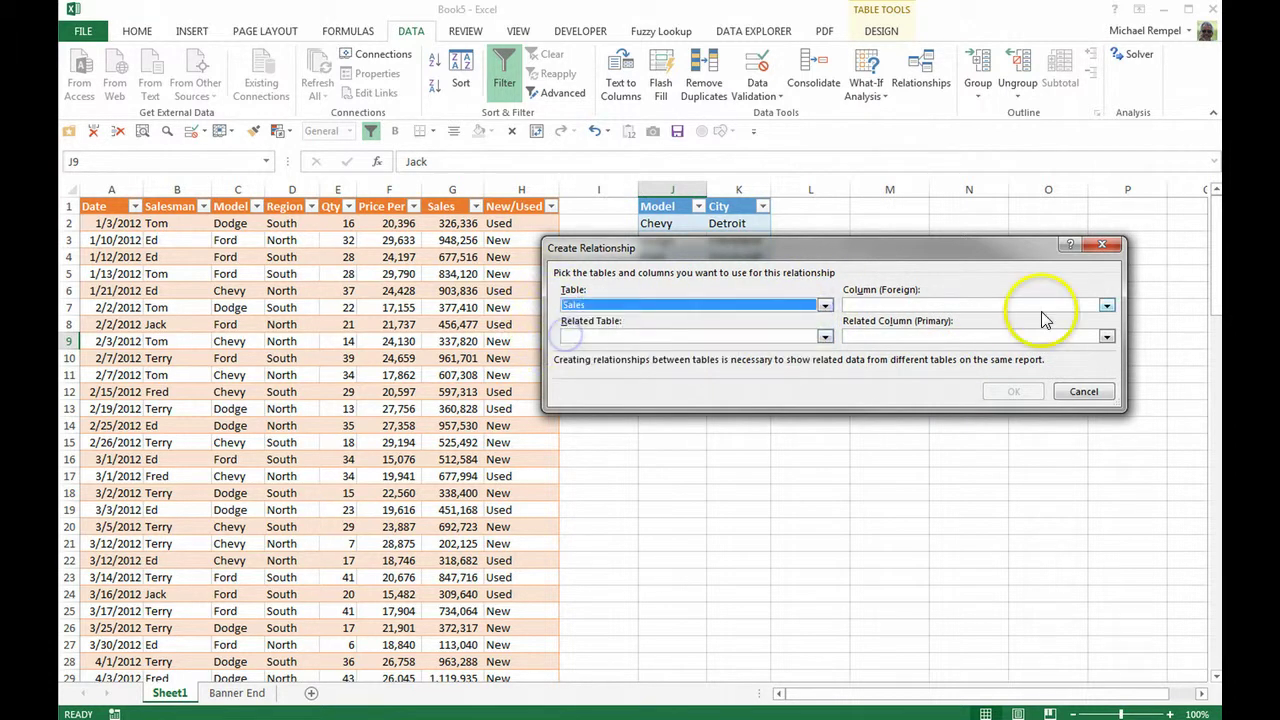
pyautogui.click(1106, 305)
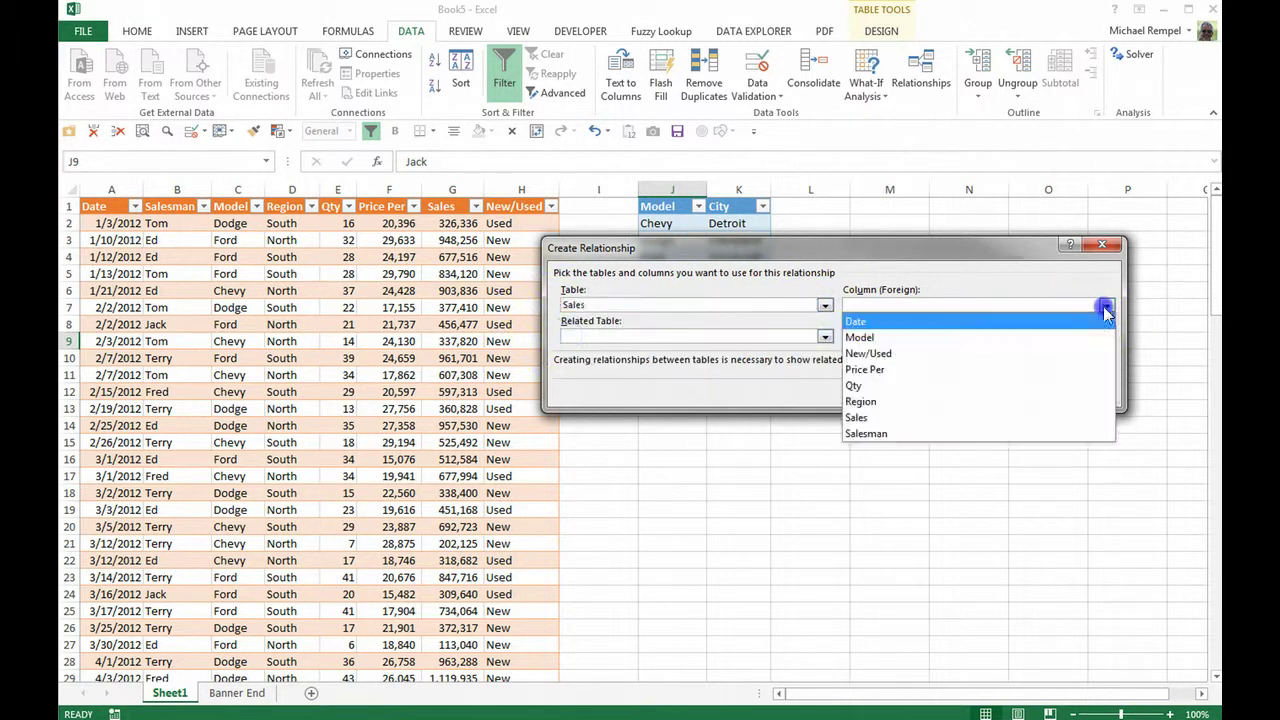
pyautogui.click(878, 434)
pyautogui.moveTo(757, 256); pyautogui.dragTo(733, 434)
pyautogui.click(801, 515)
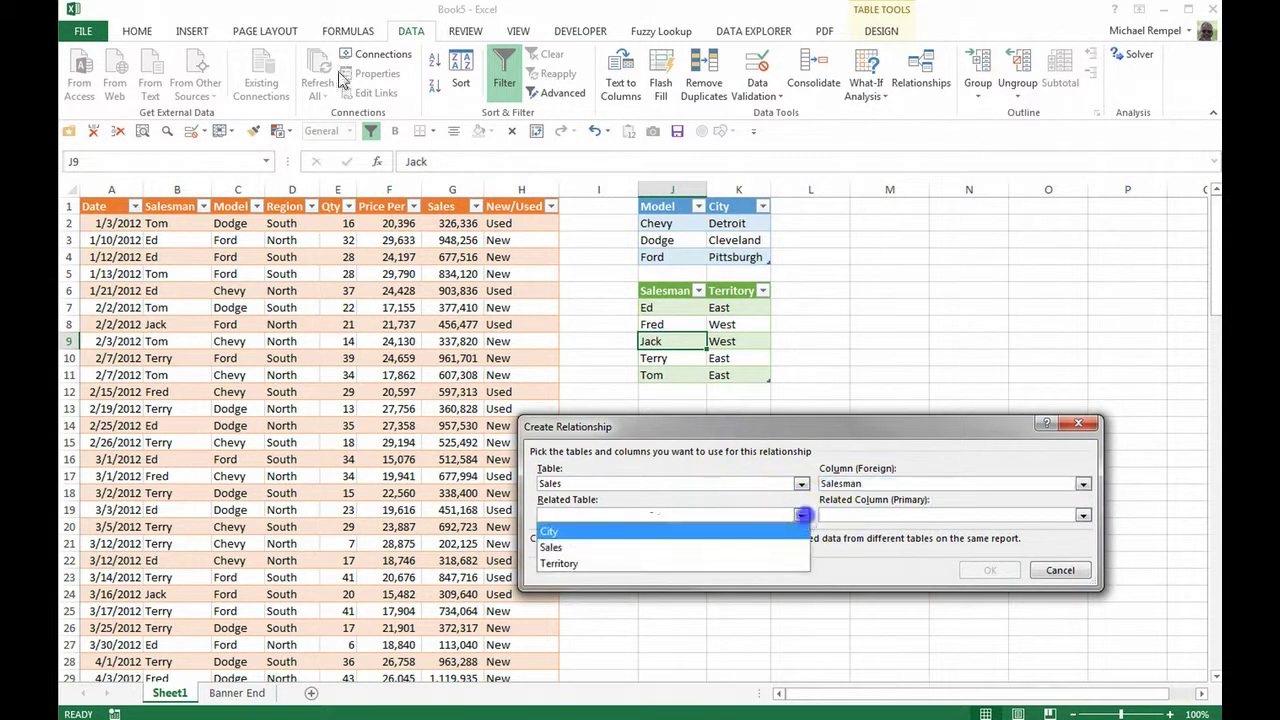
pyautogui.click(560, 563)
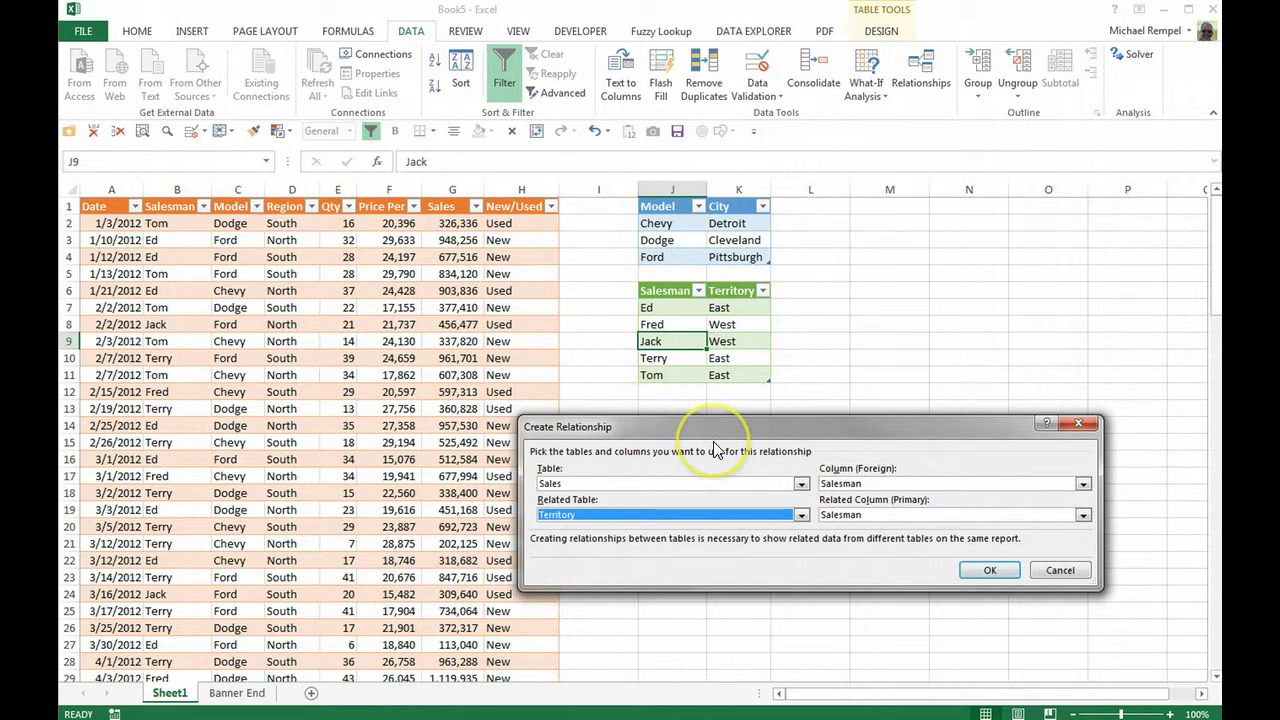
pyautogui.click(1004, 570)
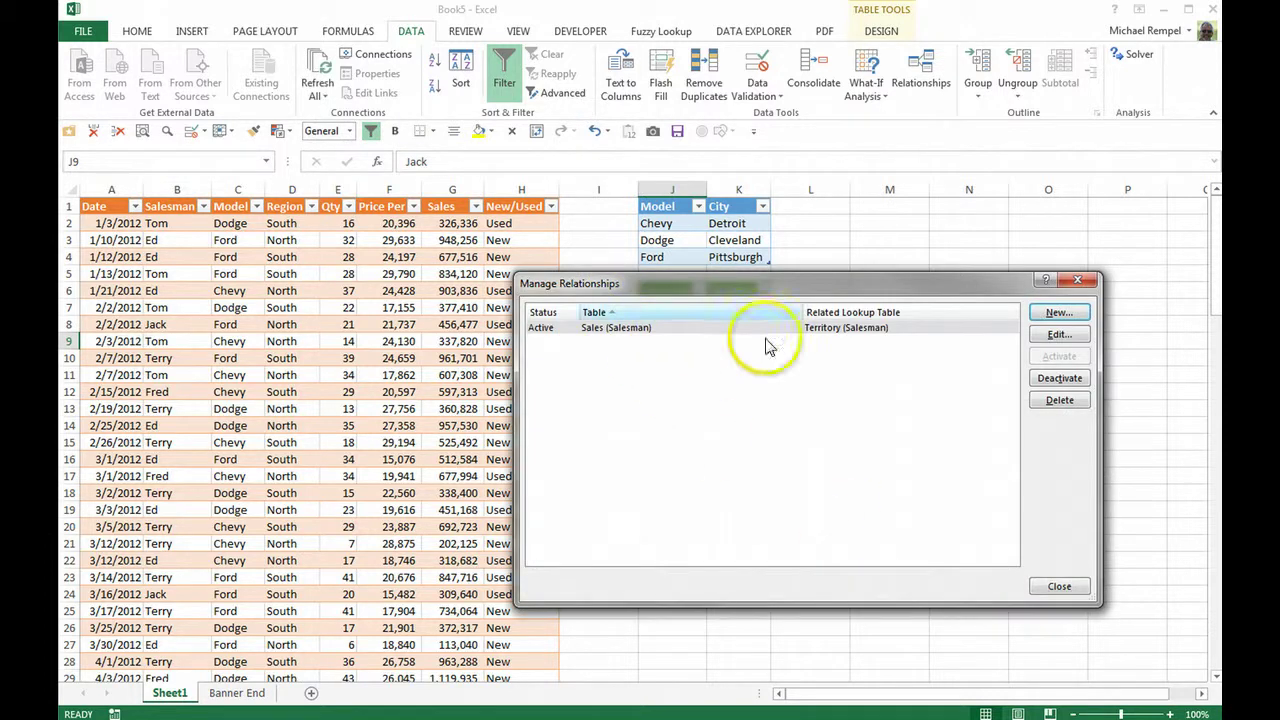
# Add a second relationship linking the Model column of Sales to the Model column of City, and close the relationship manager
pyautogui.click(1055, 314)
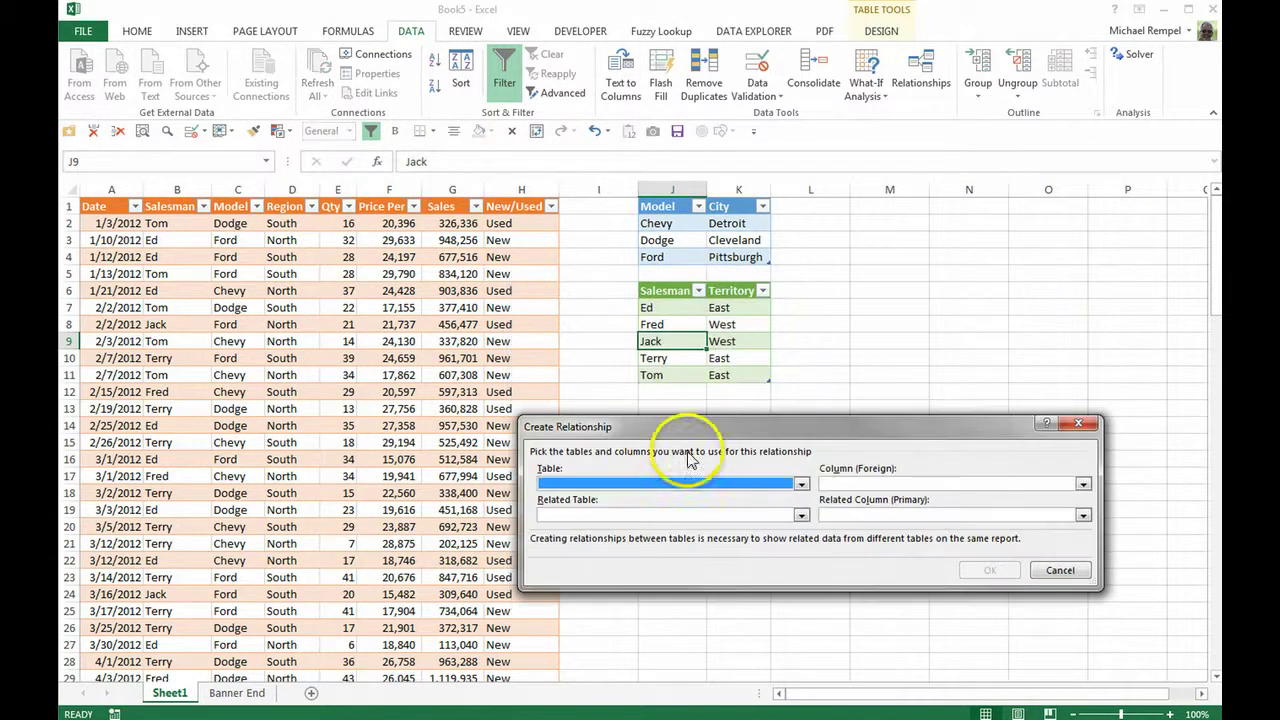
pyautogui.click(800, 485)
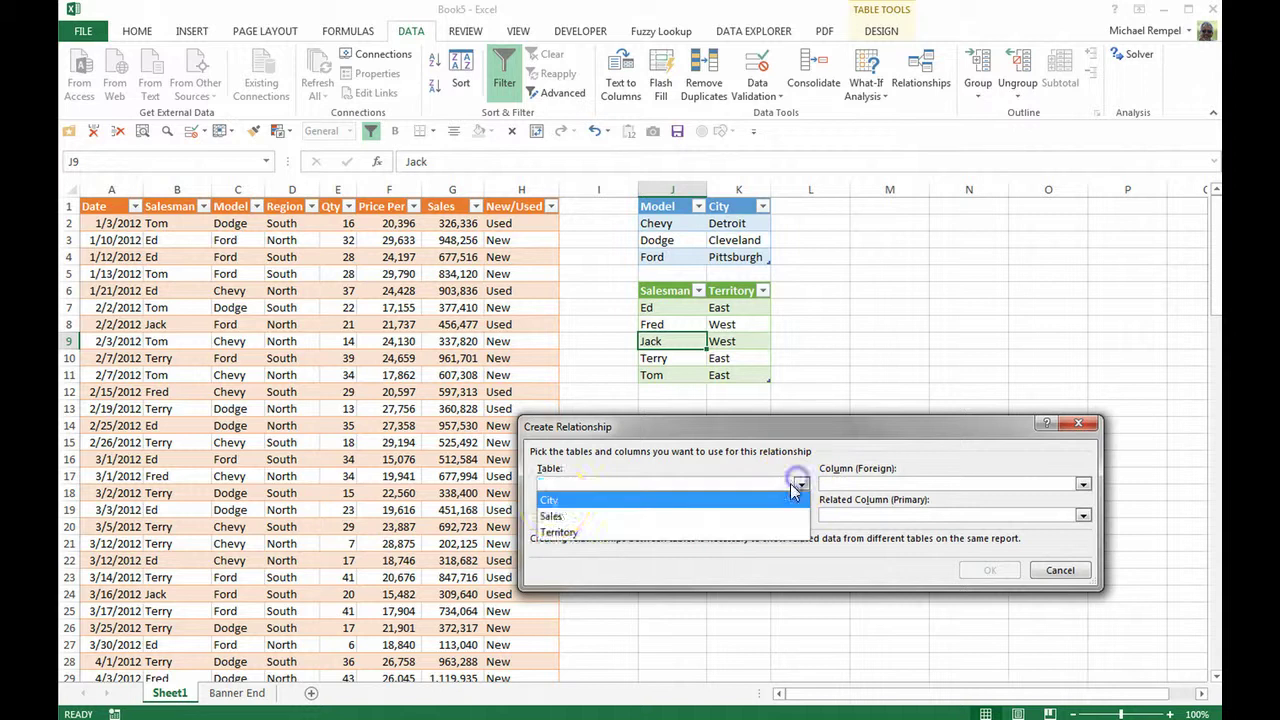
pyautogui.click(551, 515)
pyautogui.click(1082, 485)
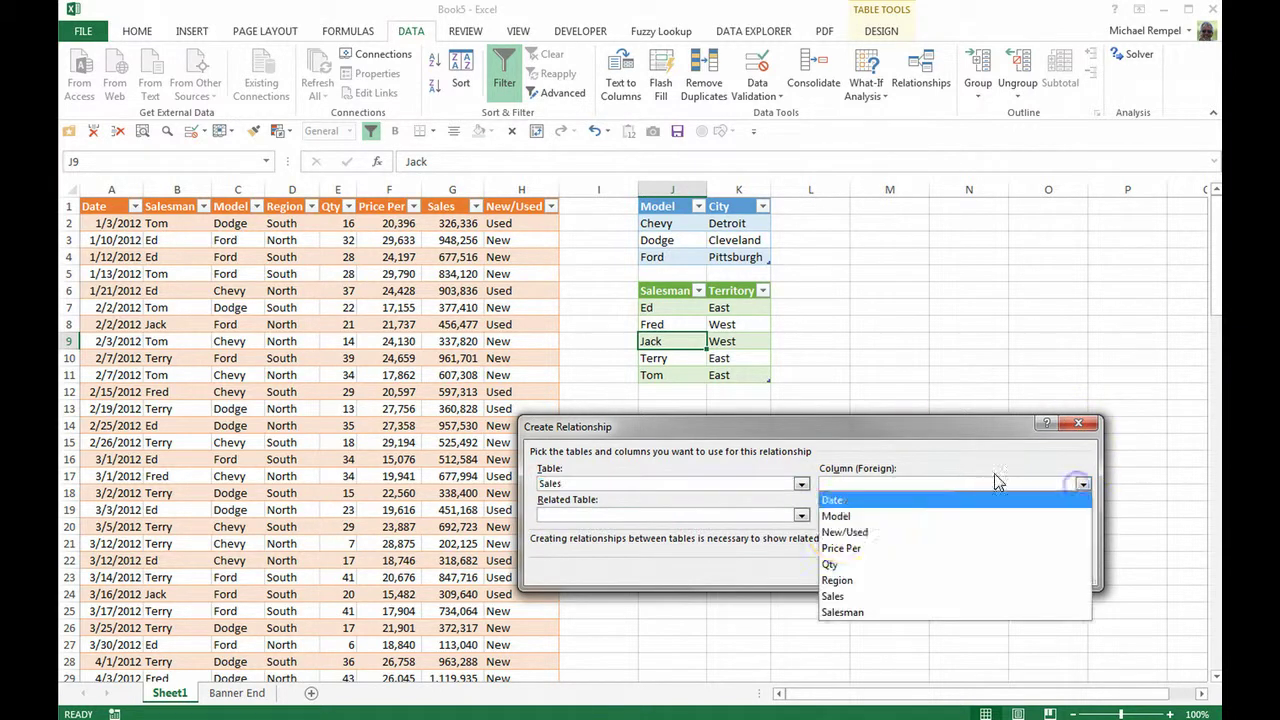
pyautogui.click(840, 520)
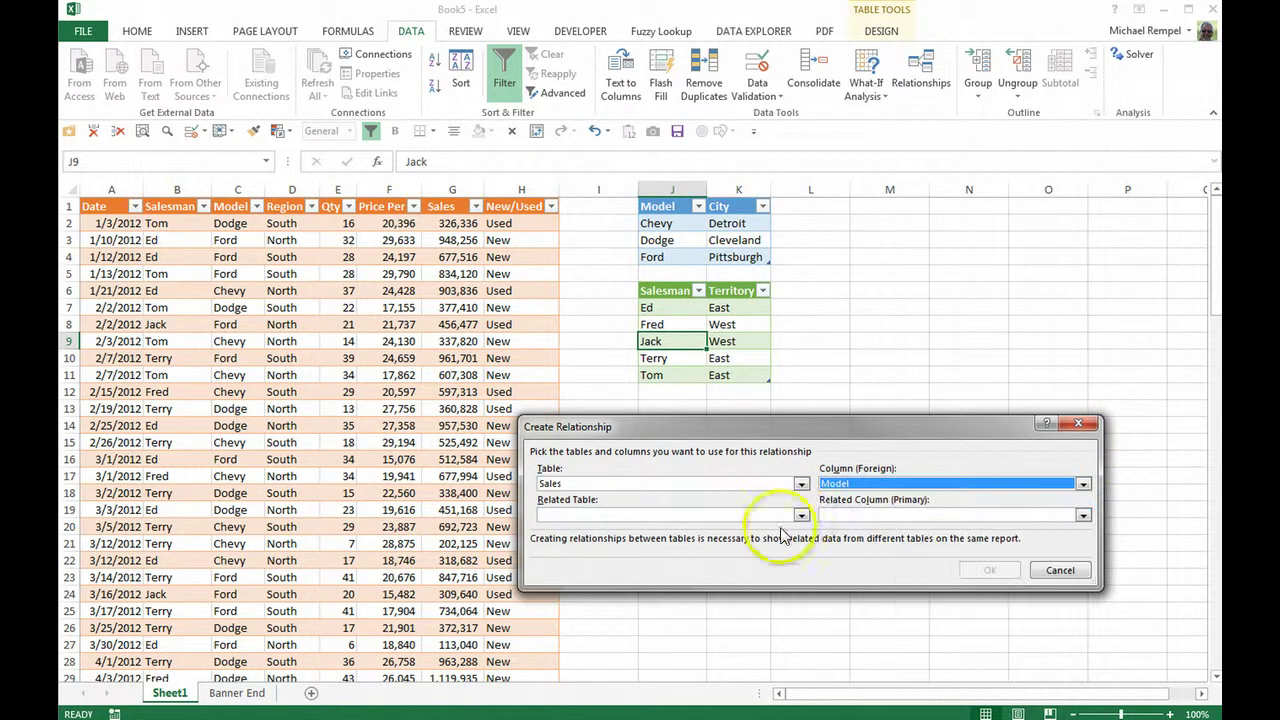
pyautogui.click(800, 515)
pyautogui.click(634, 523)
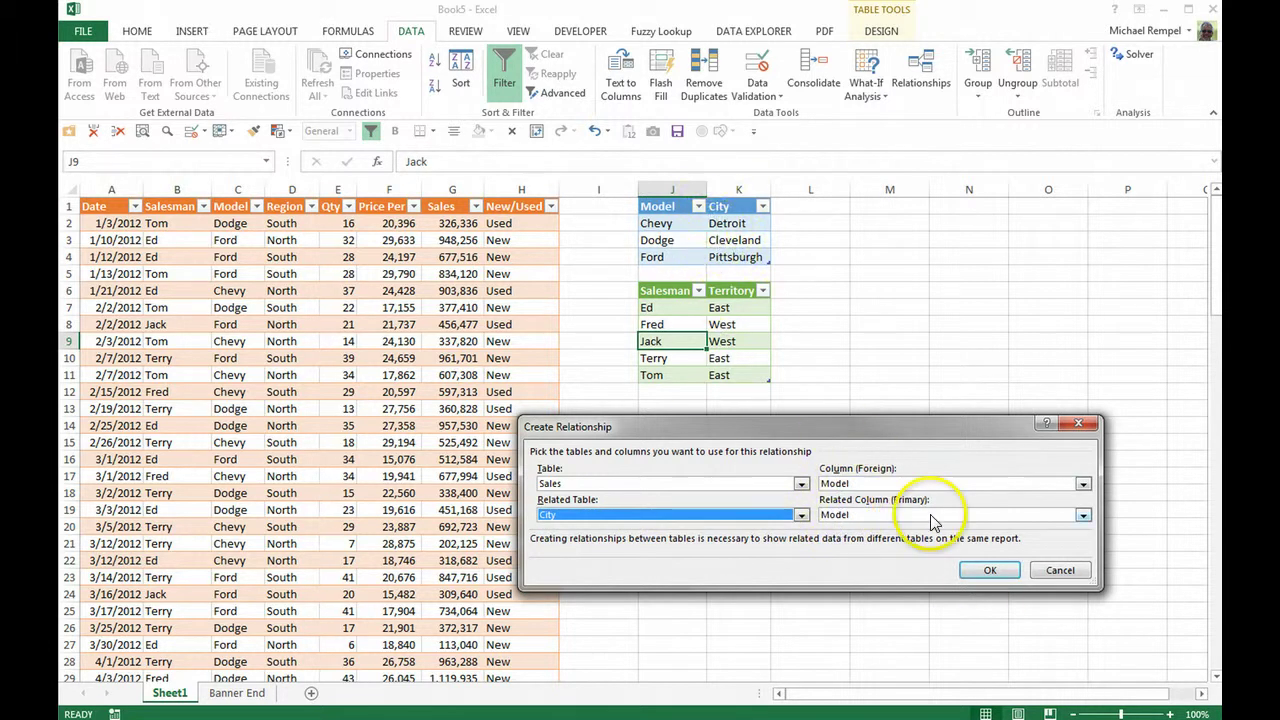
pyautogui.click(985, 572)
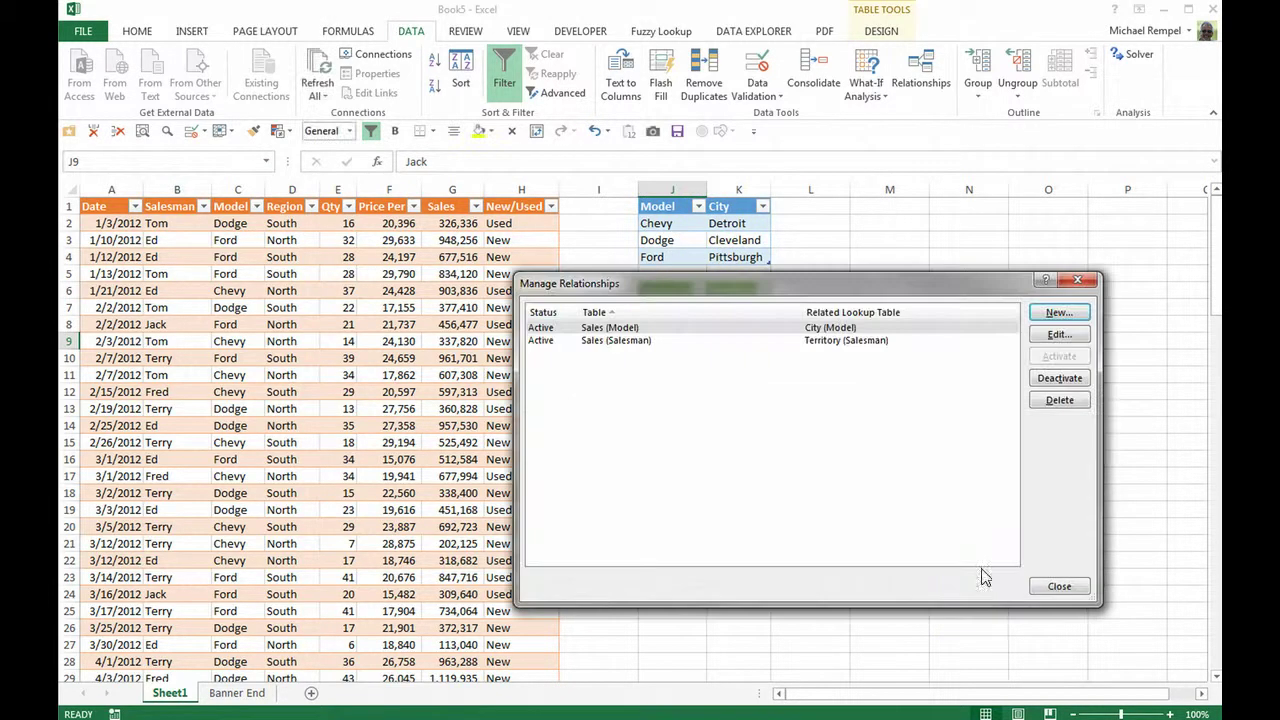
pyautogui.click(1057, 587)
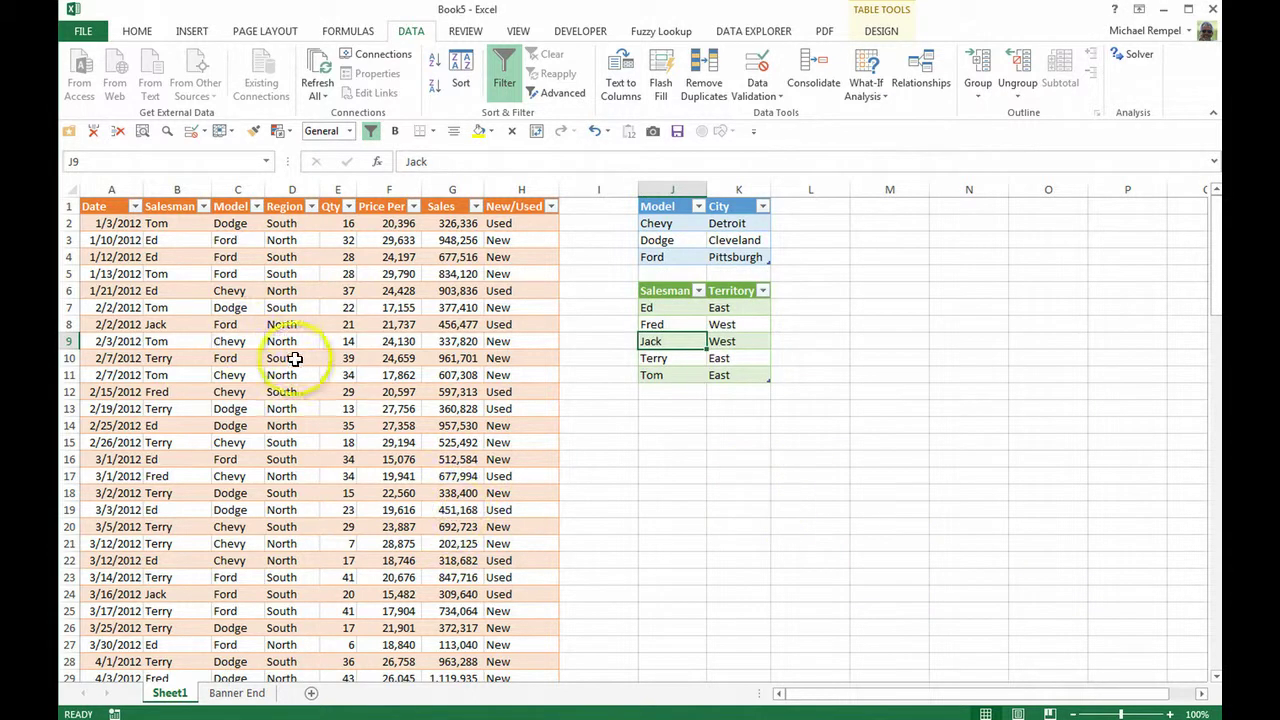
# Insert a PivotTable on a new worksheet, using Tables in Workbook Data Model as its external data source
pyautogui.click(295, 358)
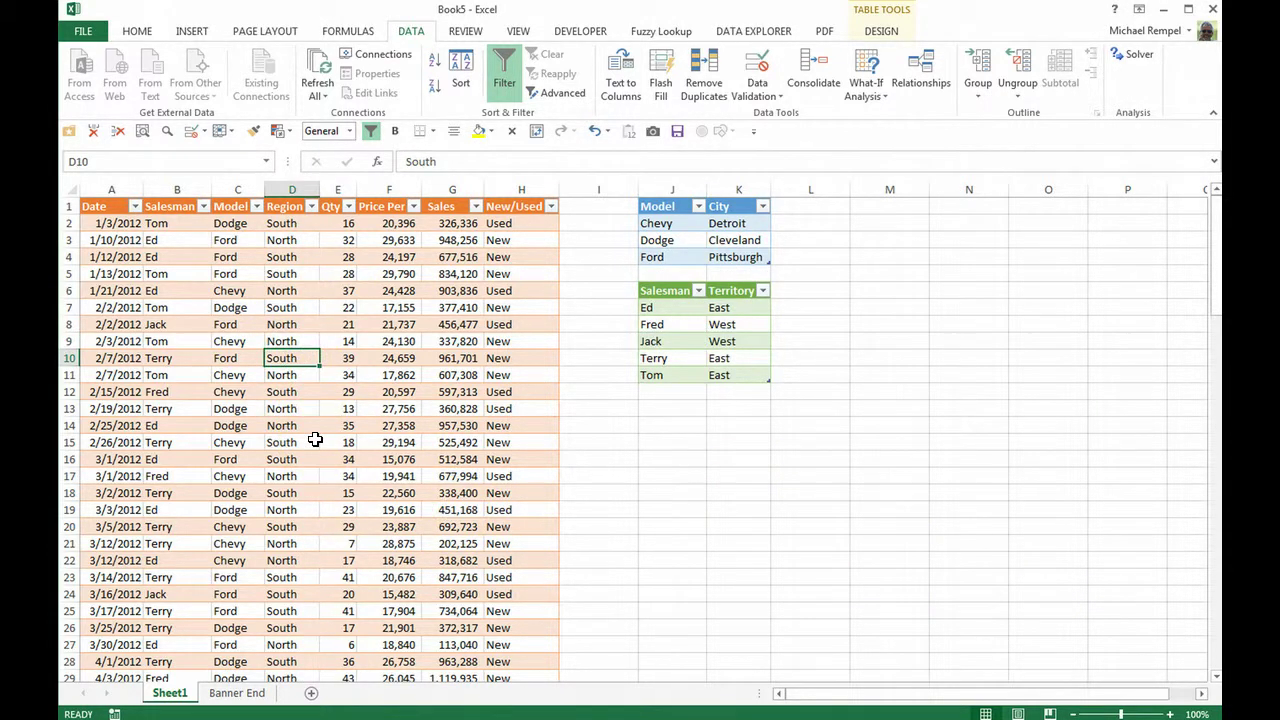
pyautogui.click(192, 31)
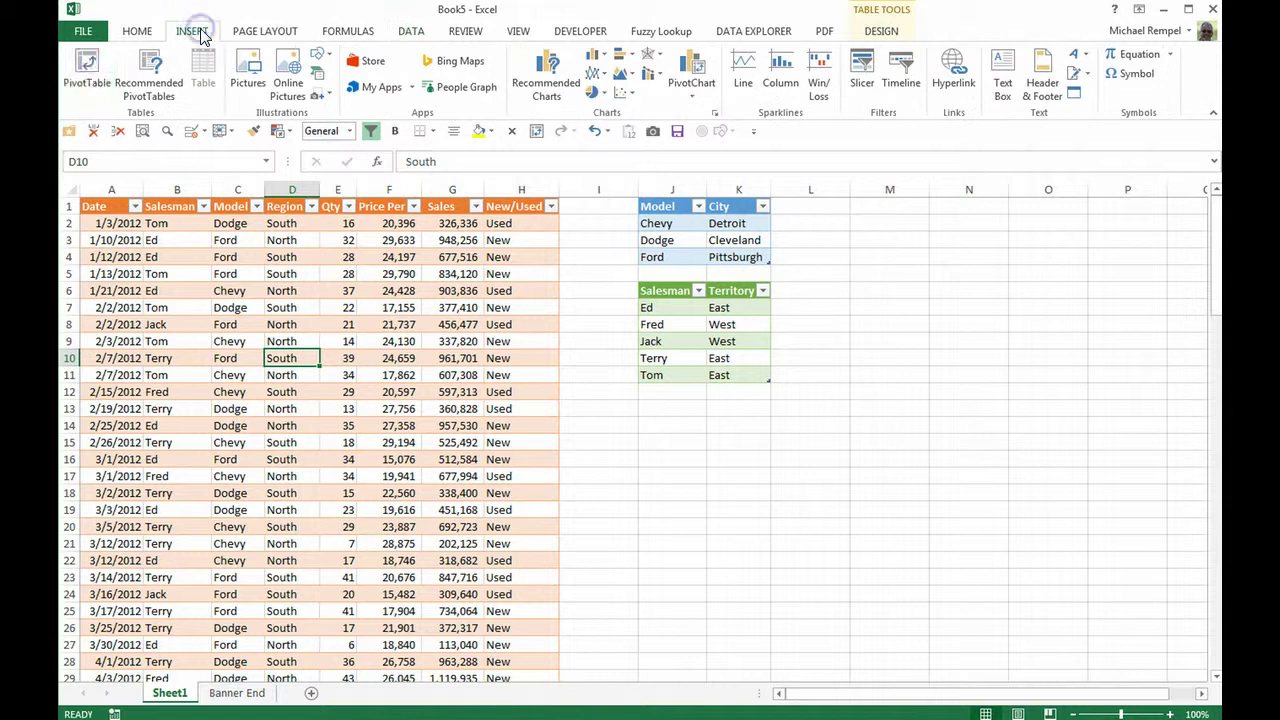
pyautogui.click(84, 72)
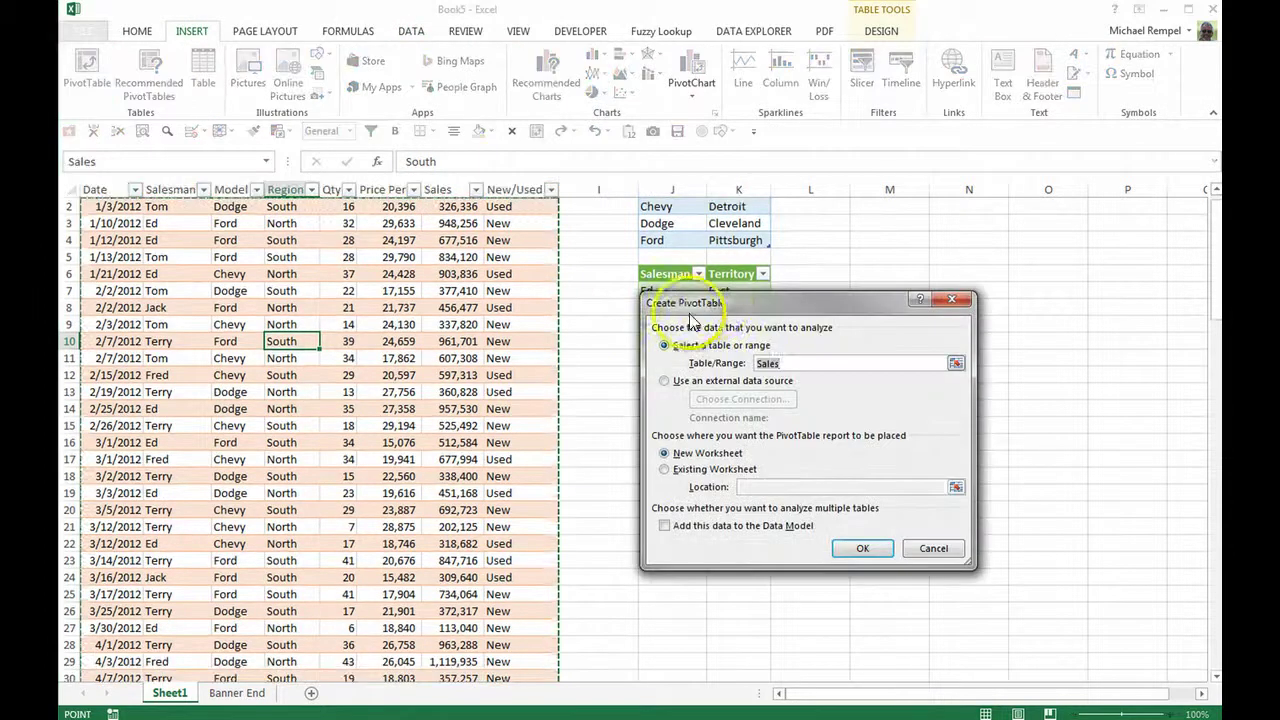
pyautogui.moveTo(720, 302); pyautogui.dragTo(782, 210)
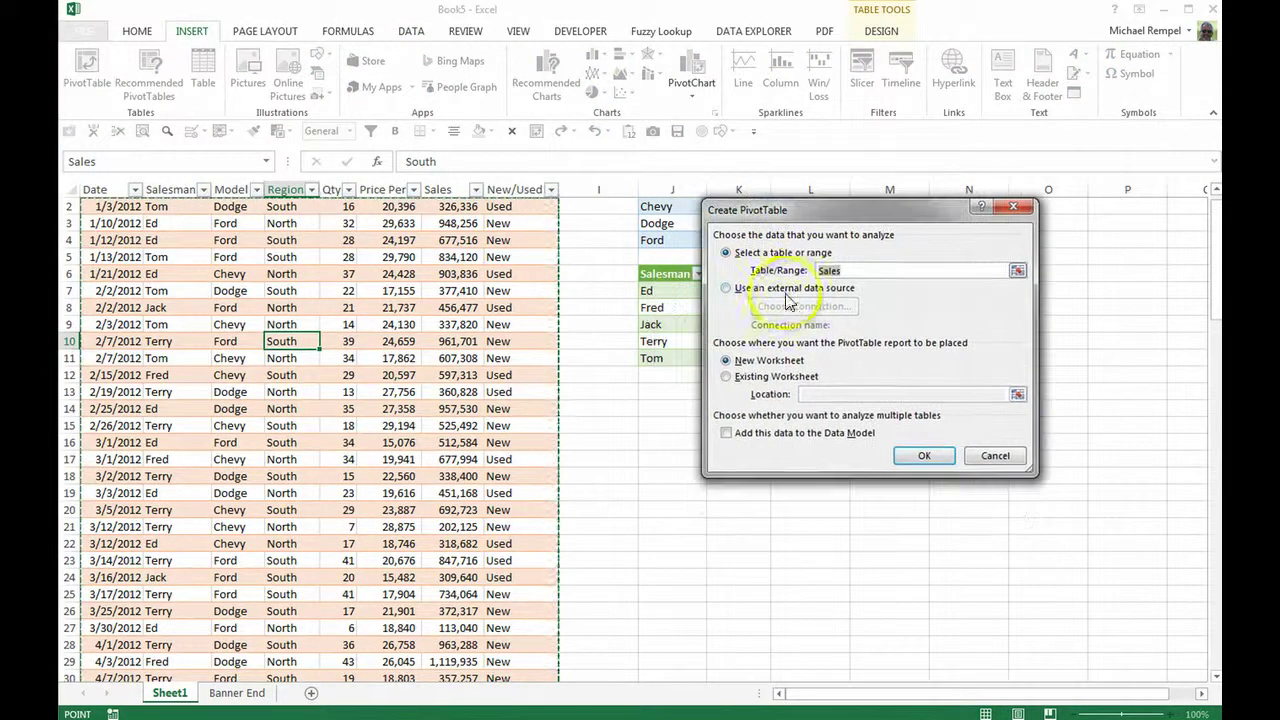
pyautogui.click(726, 289)
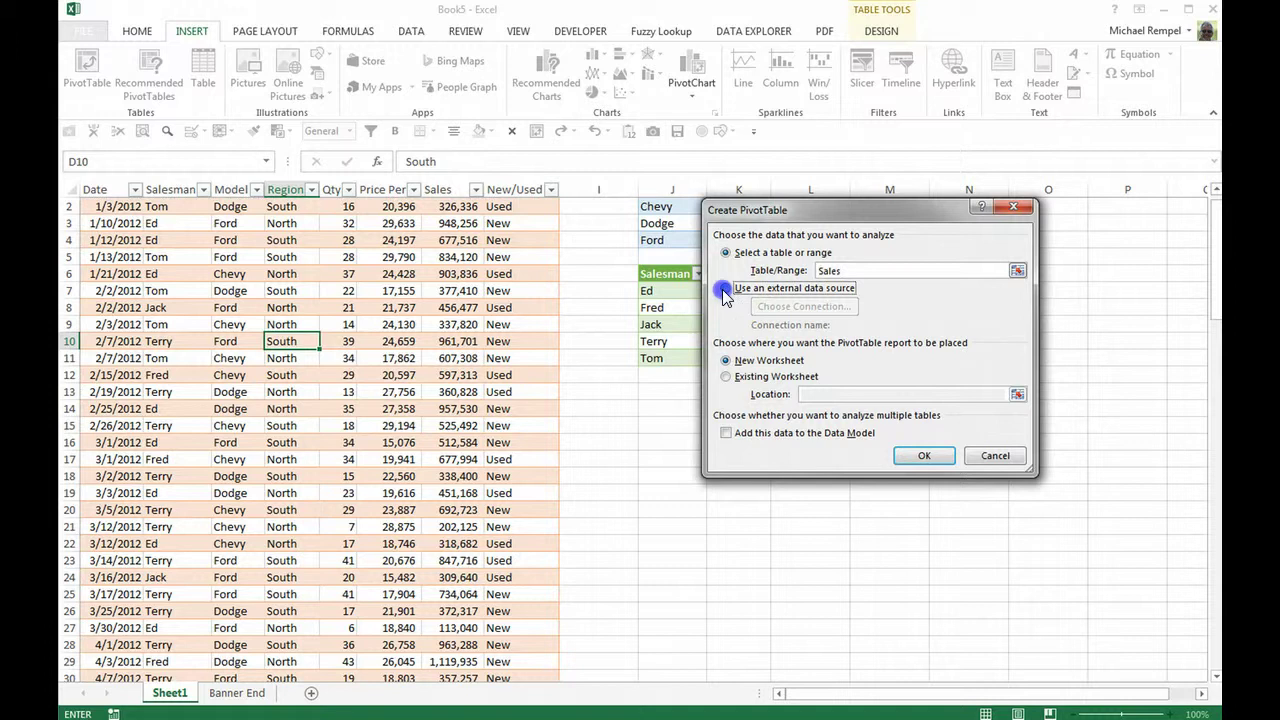
pyautogui.click(790, 307)
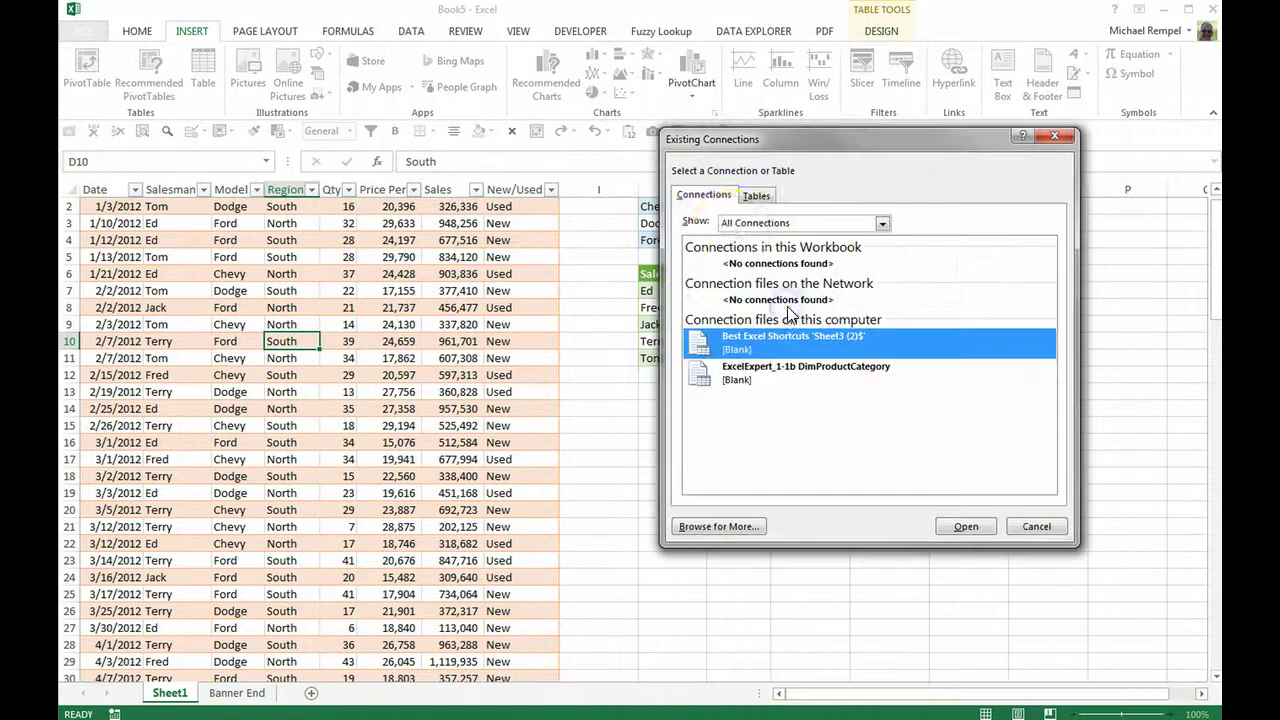
pyautogui.click(757, 196)
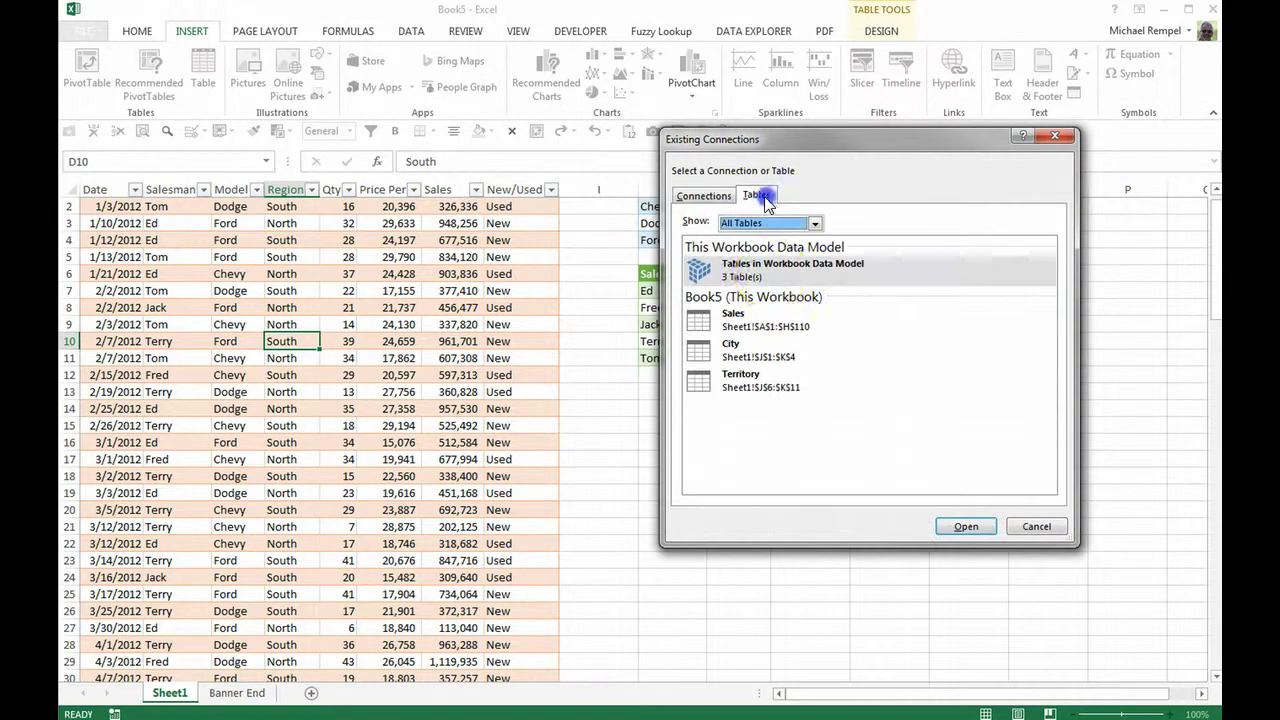
pyautogui.click(766, 272)
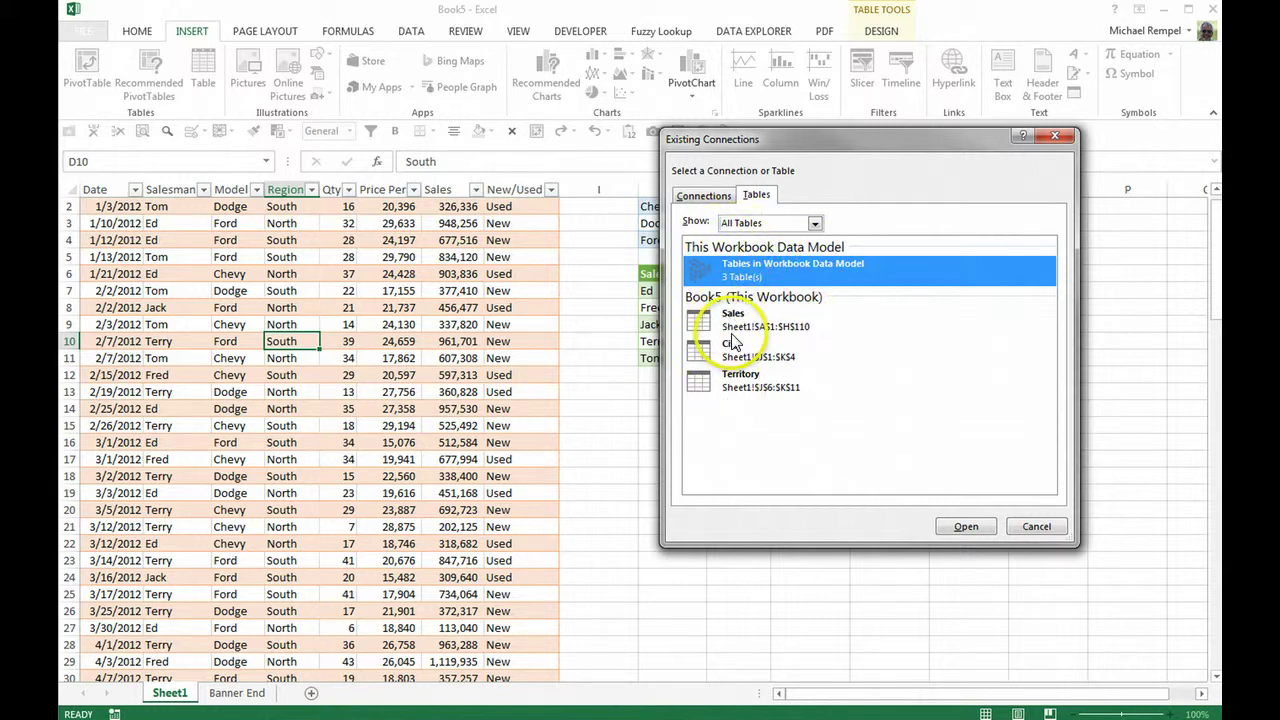
pyautogui.click(955, 527)
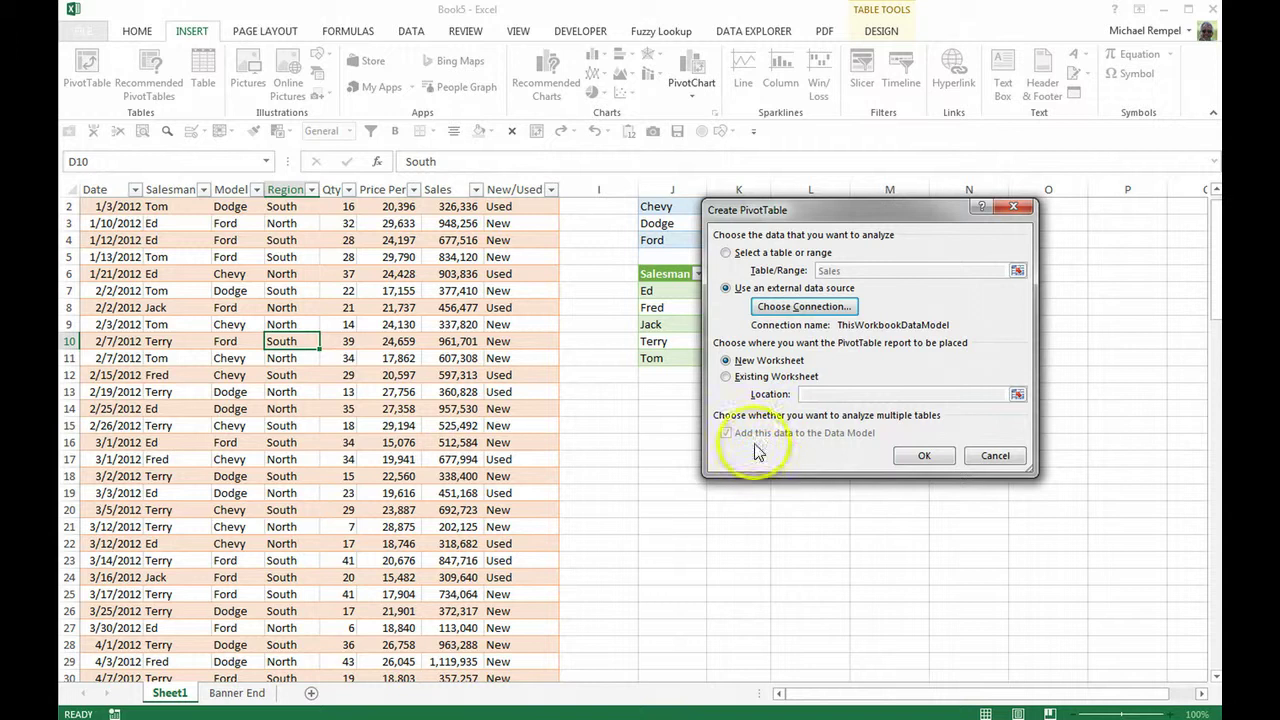
pyautogui.click(924, 455)
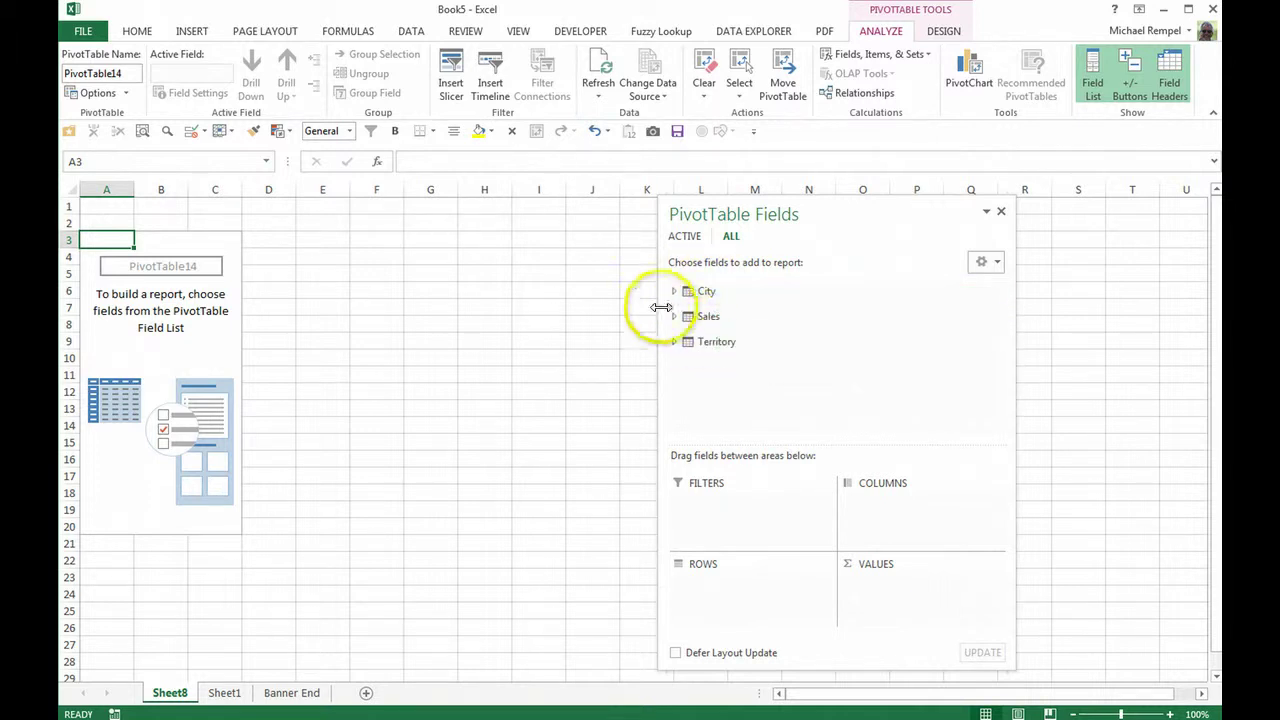
# Expand the City, Sales and Territory tables in the field list and add the Sales field to the PivotTable's values
pyautogui.click(674, 291)
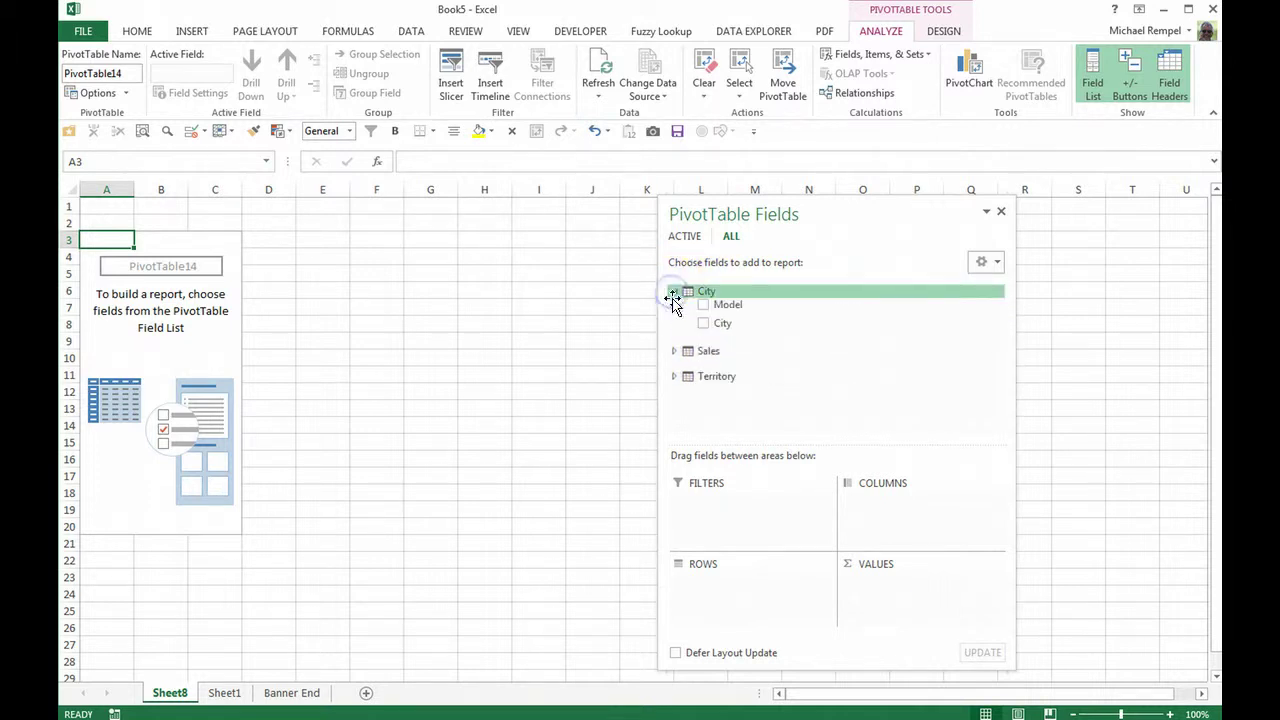
pyautogui.click(674, 351)
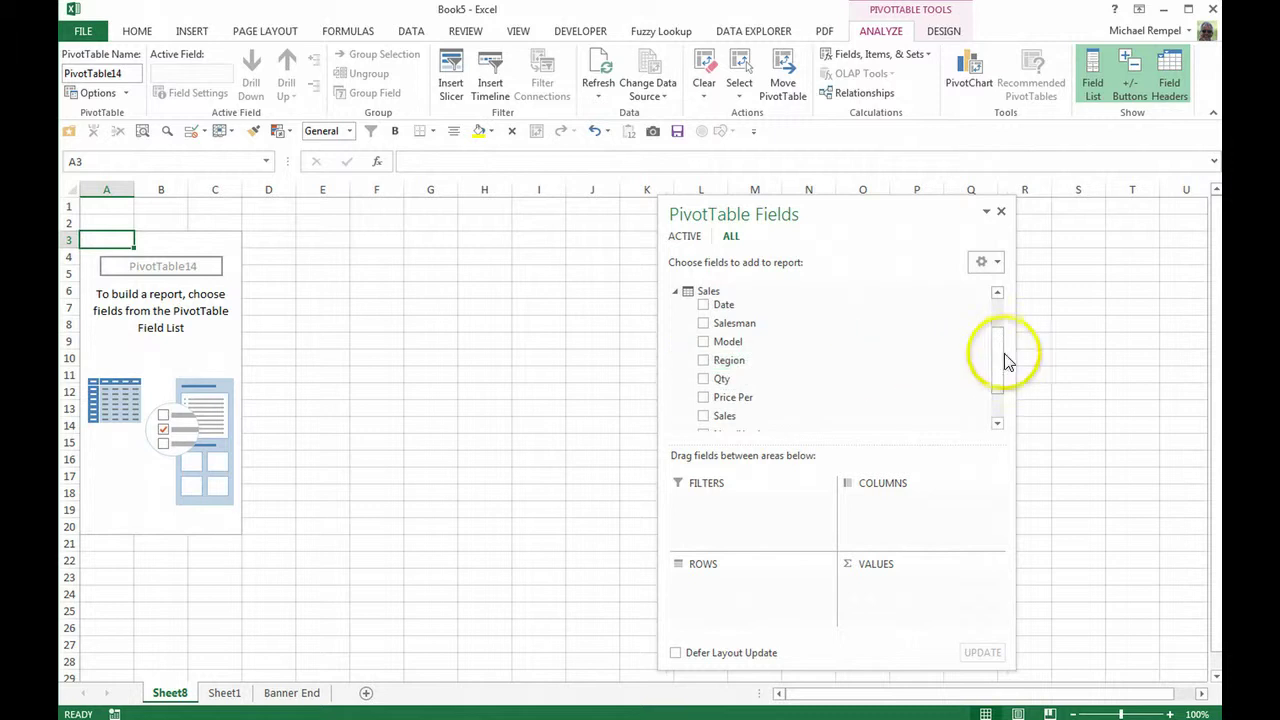
pyautogui.moveTo(1004, 360)
pyautogui.mouseDown()
pyautogui.moveTo(1000, 395)
pyautogui.moveTo(994, 306)
pyautogui.moveTo(997, 370)
pyautogui.mouseUp()
pyautogui.click(674, 413)
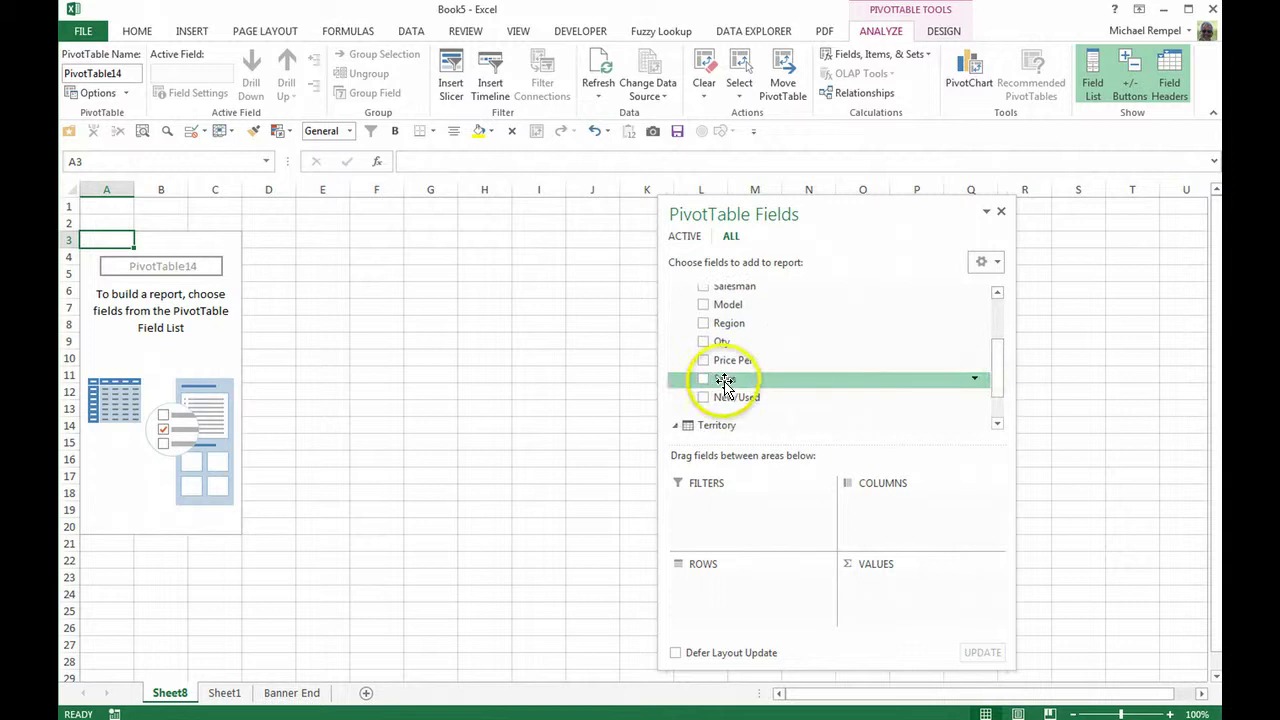
pyautogui.moveTo(724, 383); pyautogui.dragTo(911, 591)
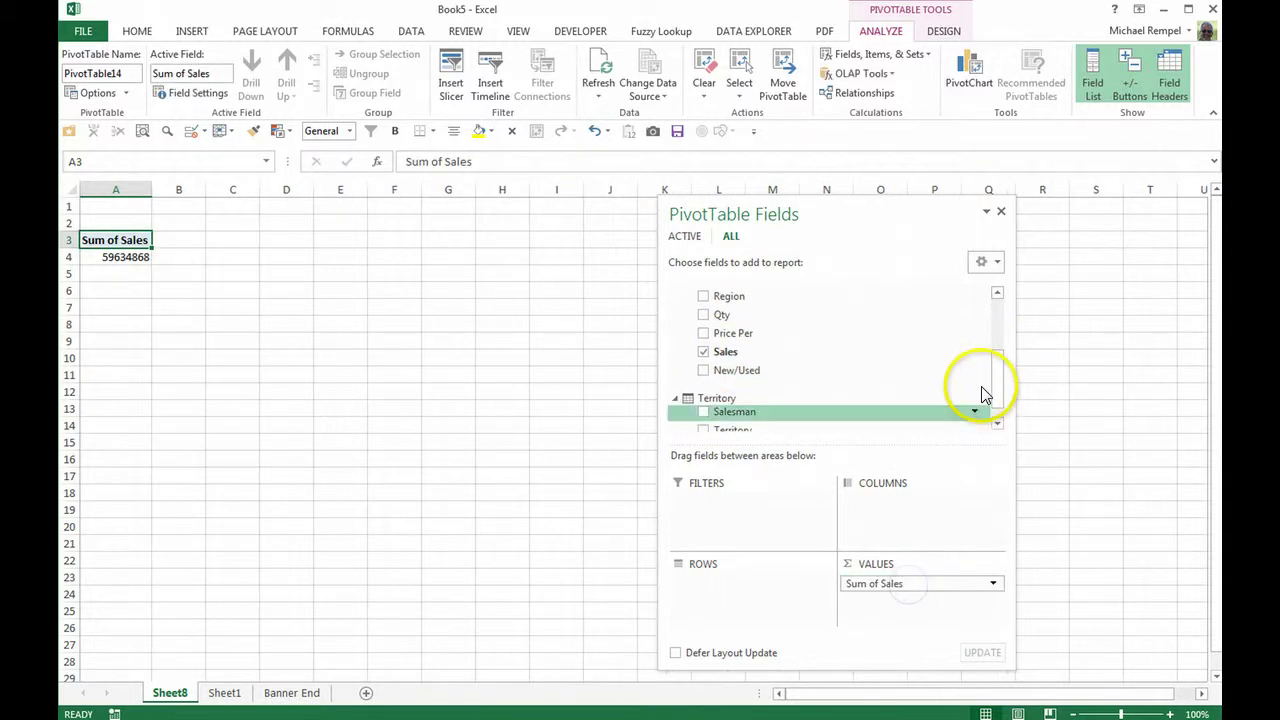
# Place the City field of the City table in the columns and the Territory field of the Territory table in the rows
pyautogui.moveTo(997, 386); pyautogui.dragTo(995, 330)
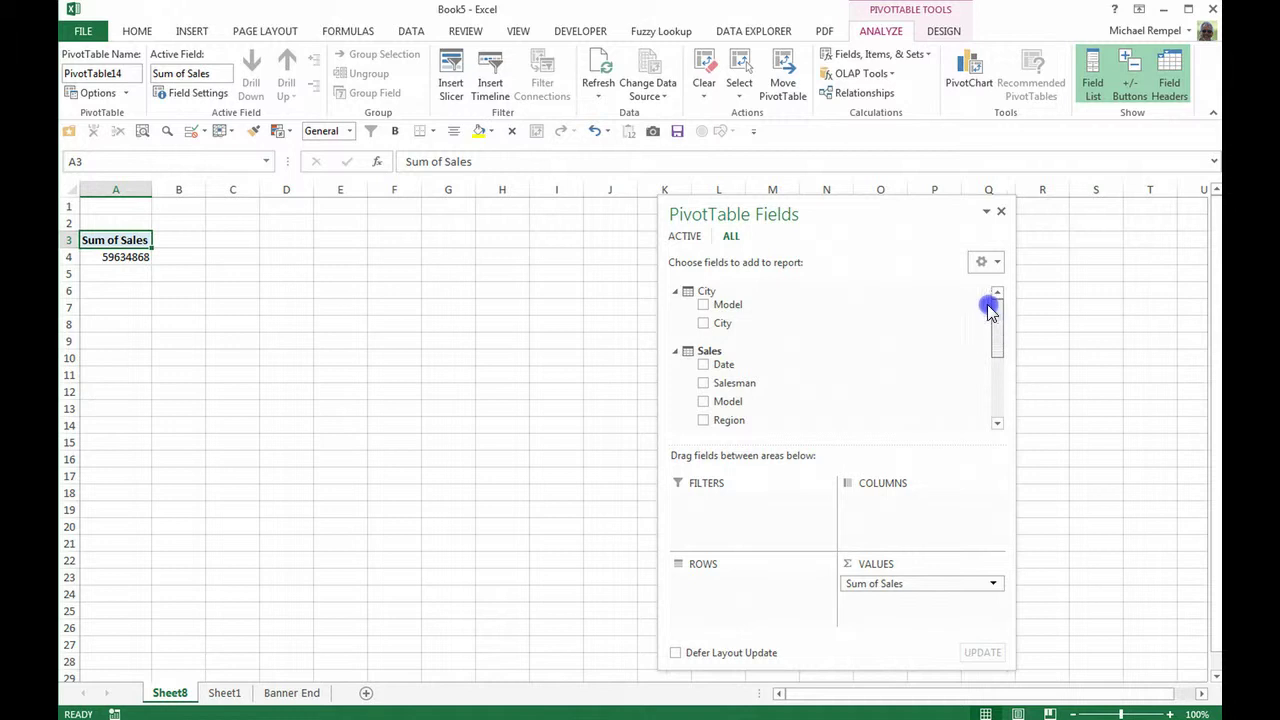
pyautogui.moveTo(728, 305); pyautogui.dragTo(903, 517)
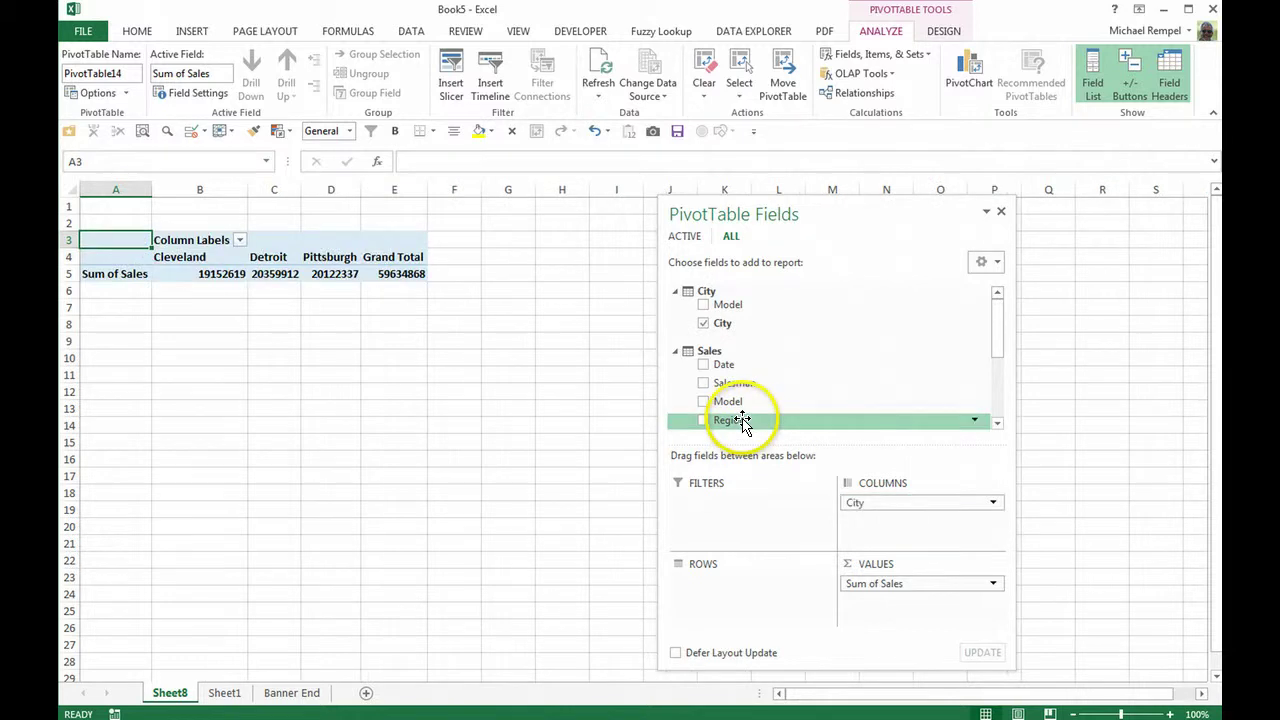
pyautogui.moveTo(995, 337); pyautogui.dragTo(1001, 400)
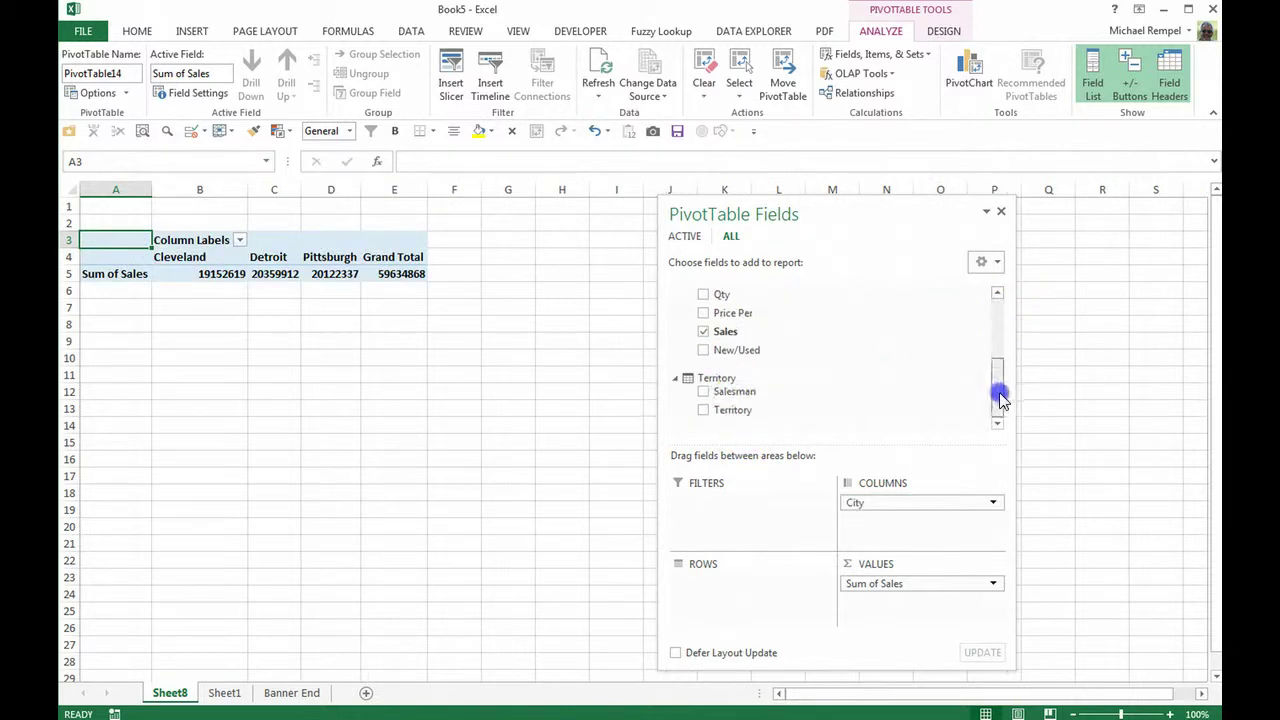
pyautogui.moveTo(730, 408); pyautogui.dragTo(729, 586)
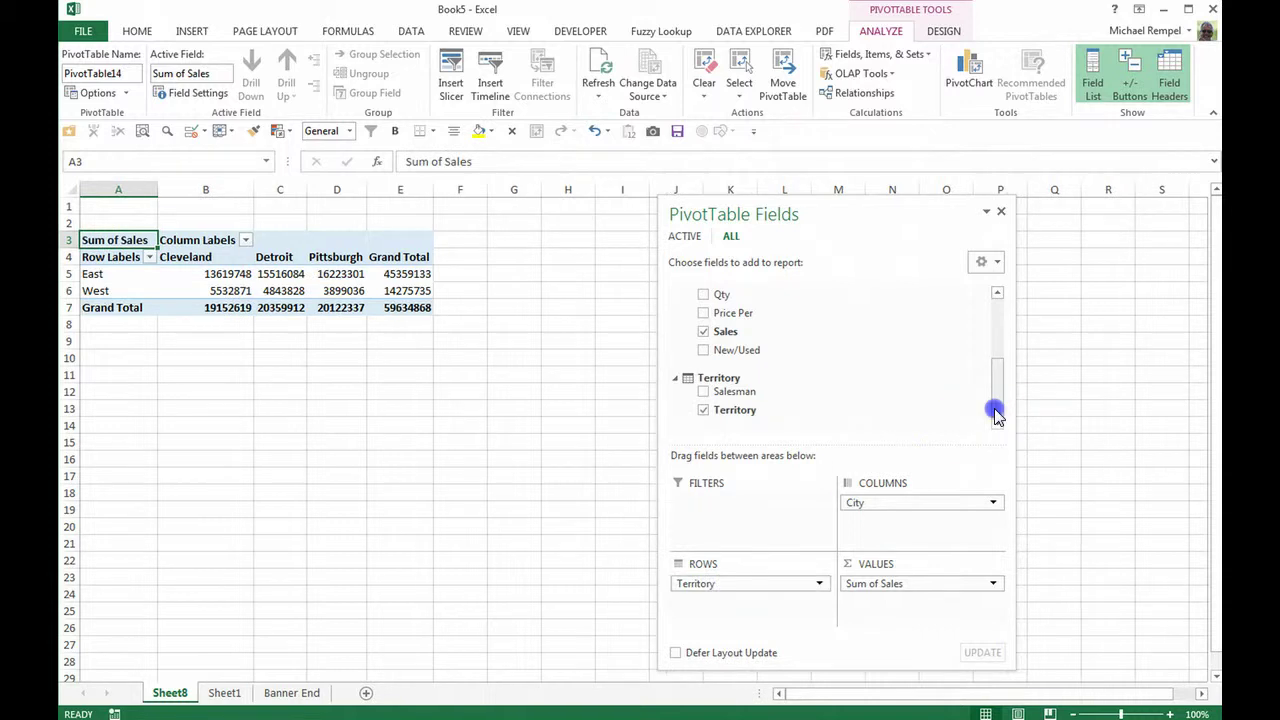
# Add the Salesman field of the Sales table as a report filter and close the PivotTable field list
pyautogui.moveTo(991, 409); pyautogui.dragTo(993, 362)
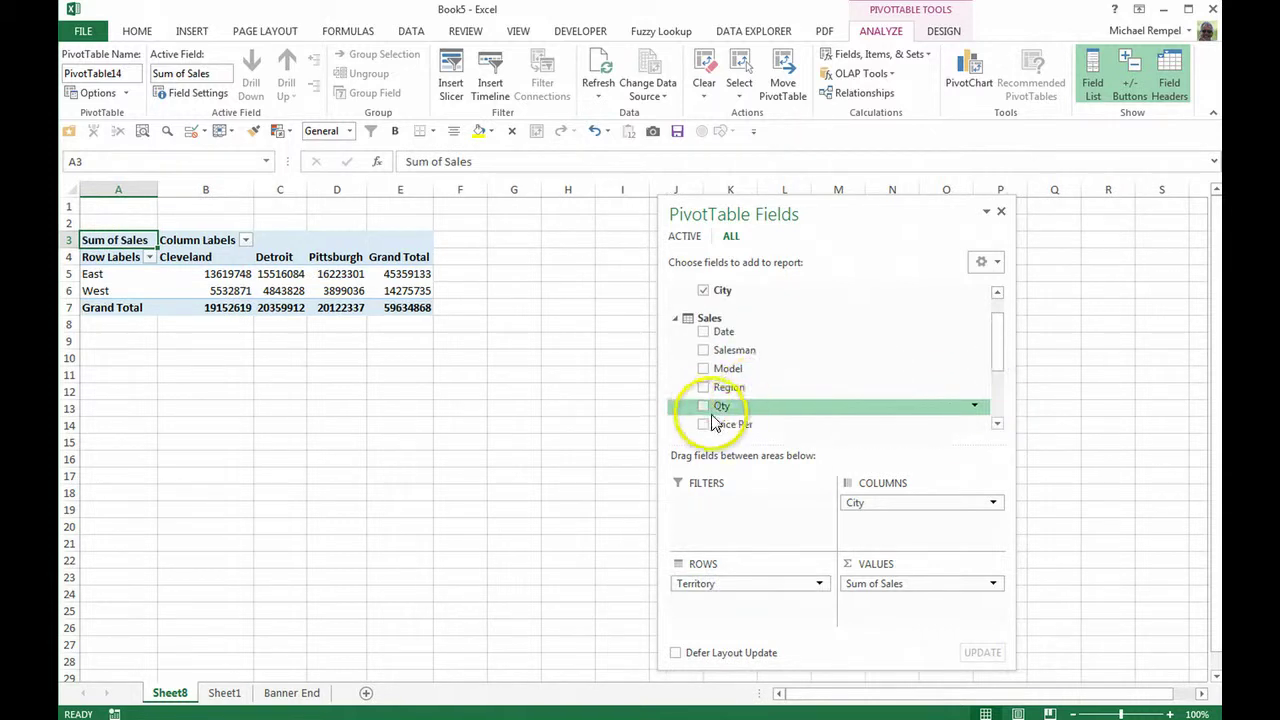
pyautogui.moveTo(732, 347); pyautogui.dragTo(746, 505)
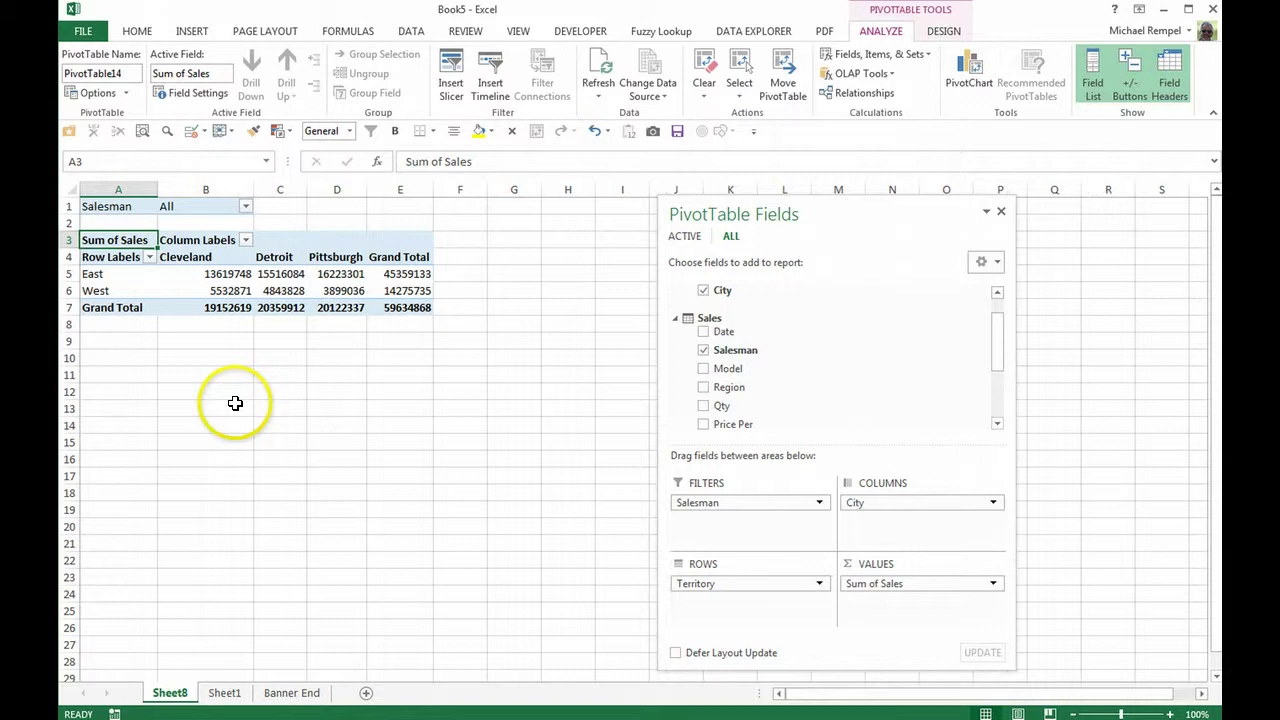
pyautogui.click(1001, 213)
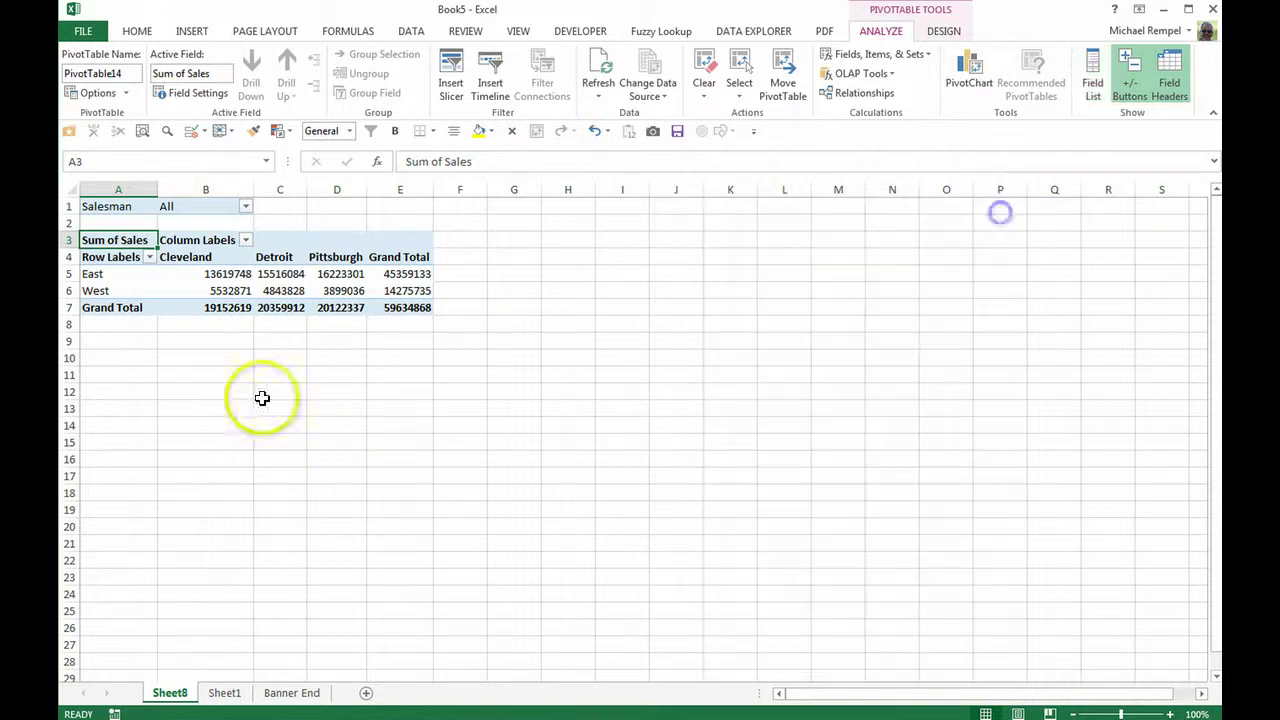
# Change the PivotTable's report layout to Tabular Form
pyautogui.click(193, 280)
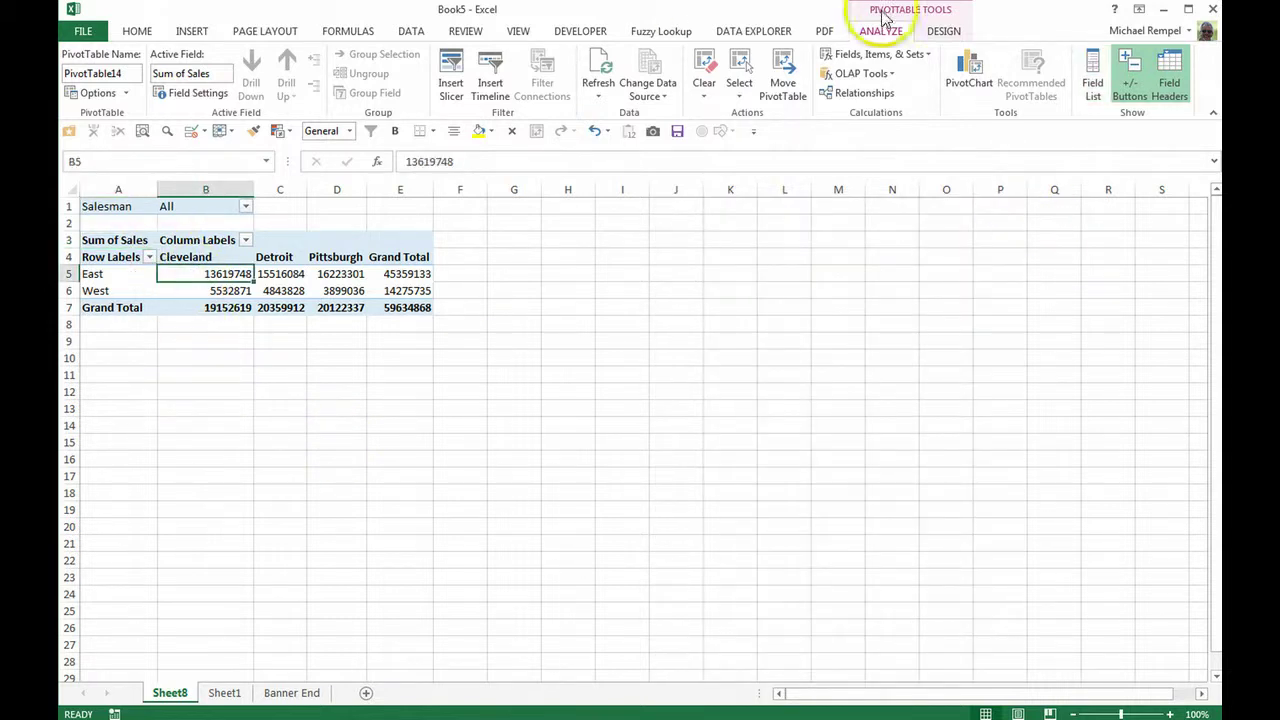
pyautogui.click(943, 31)
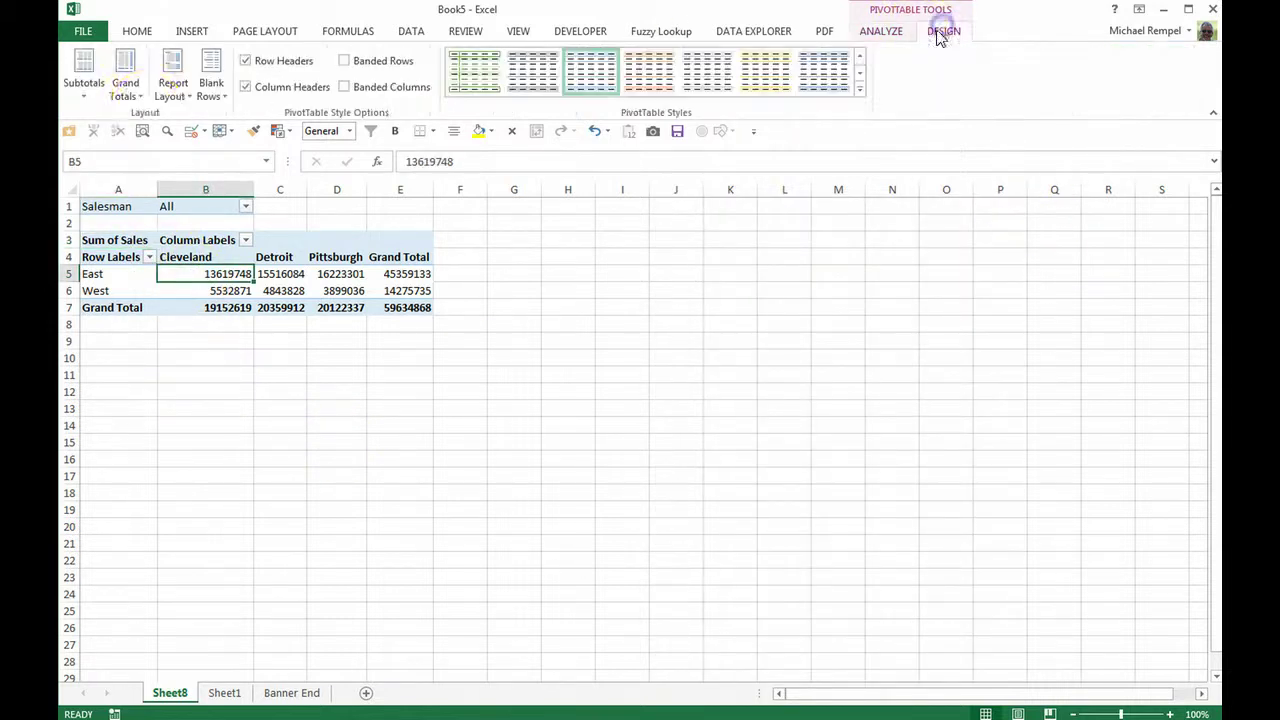
pyautogui.click(173, 90)
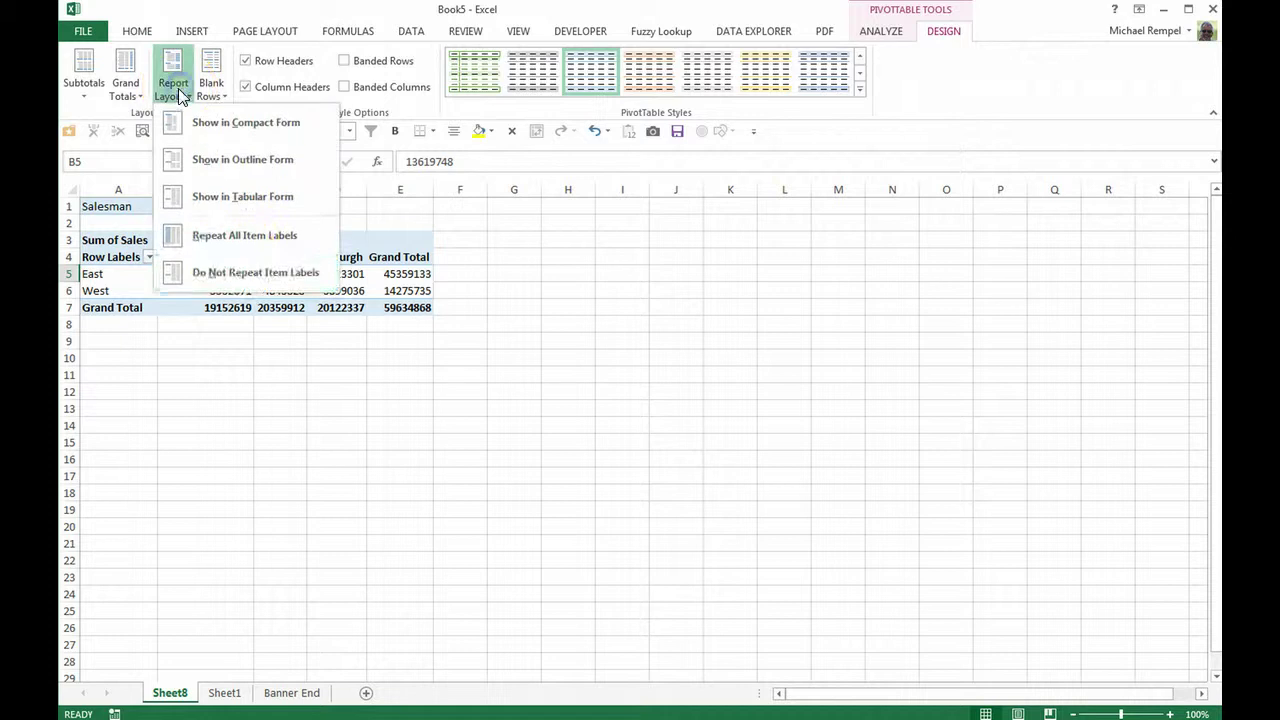
pyautogui.click(238, 208)
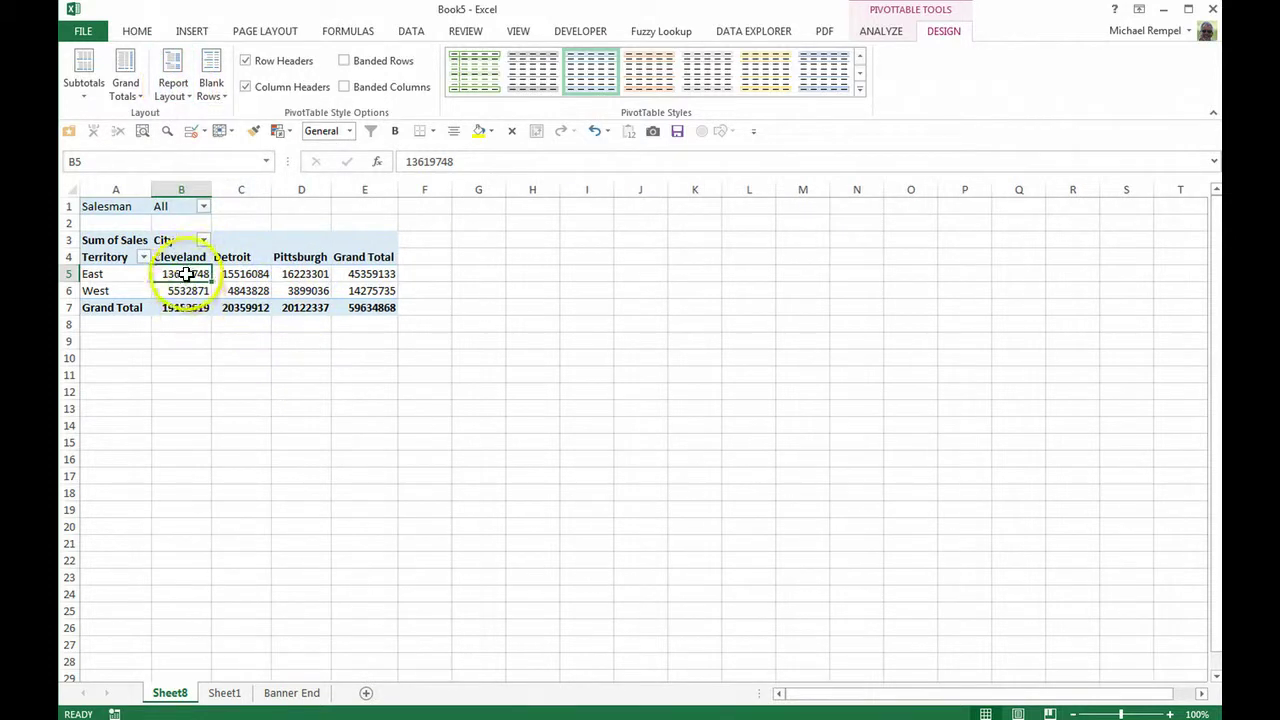
# Format the PivotTable values in B5:E7 with the comma style and no decimal places
pyautogui.moveTo(186, 273); pyautogui.dragTo(360, 306)
pyautogui.click(150, 33)
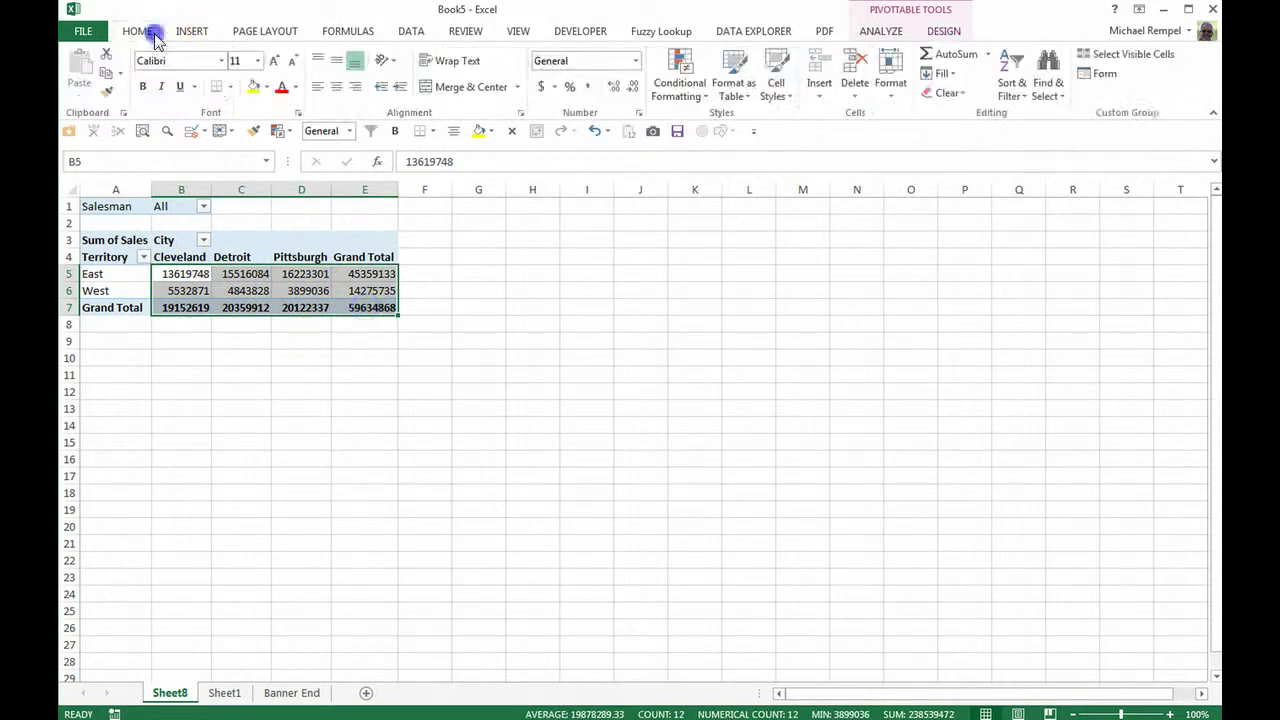
pyautogui.click(587, 86)
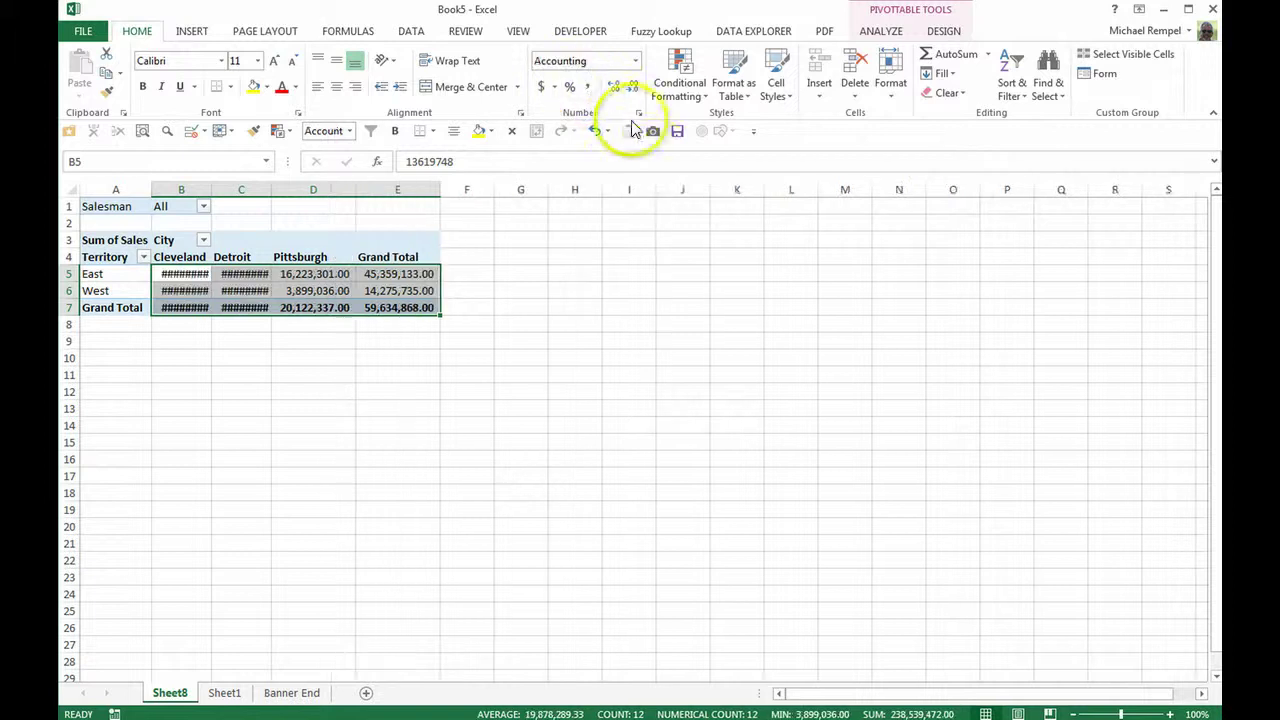
pyautogui.click(633, 86)
pyautogui.click(633, 86)
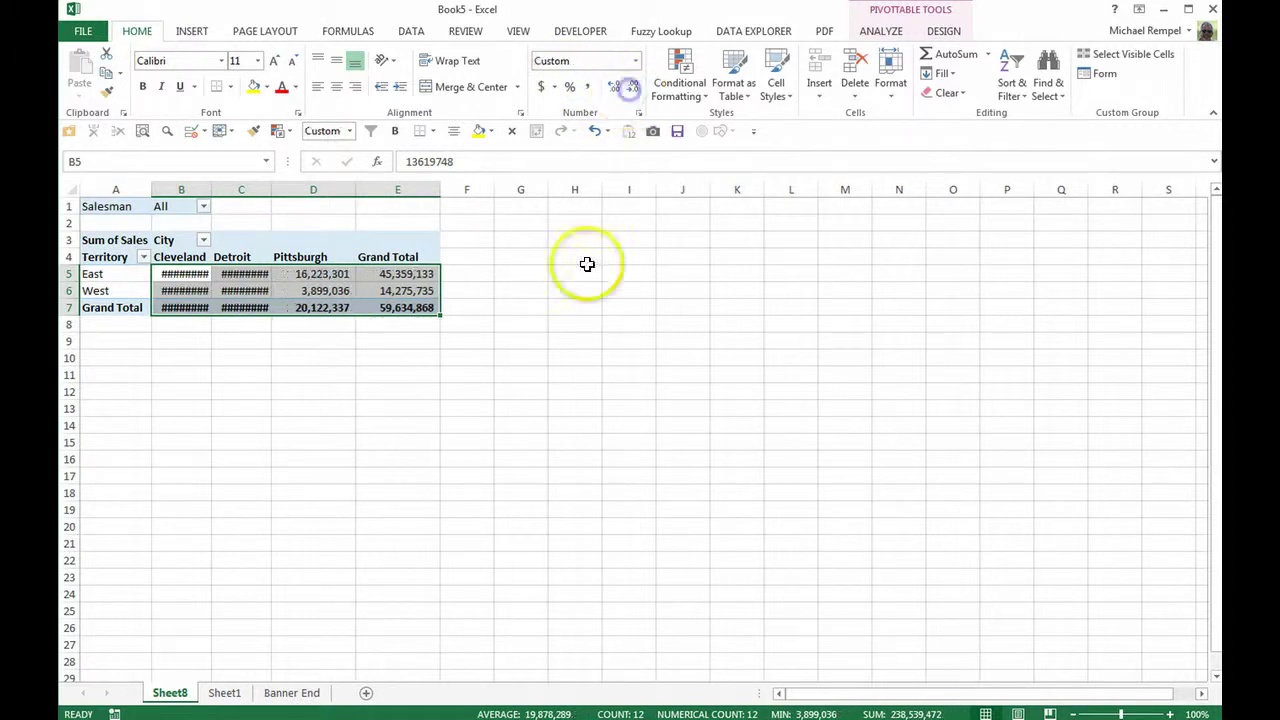
# Autofit the Cleveland and Detroit columns (B and C) to their values and deselect the PivotTable range
pyautogui.doubleClick(208, 190)
pyautogui.doubleClick(280, 190)
pyautogui.click(255, 458)
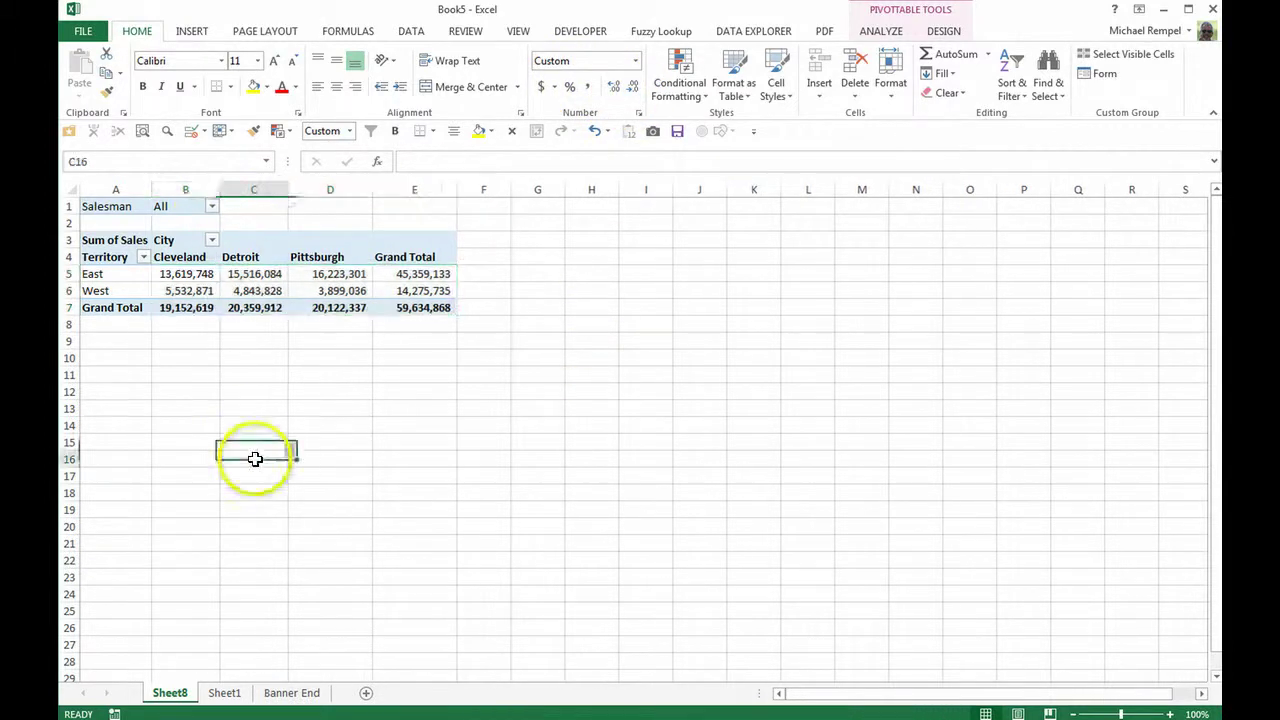
# Filter the PivotTable by Salesman with multiple-item selection enabled, excluding the first listed salesman
pyautogui.click(211, 206)
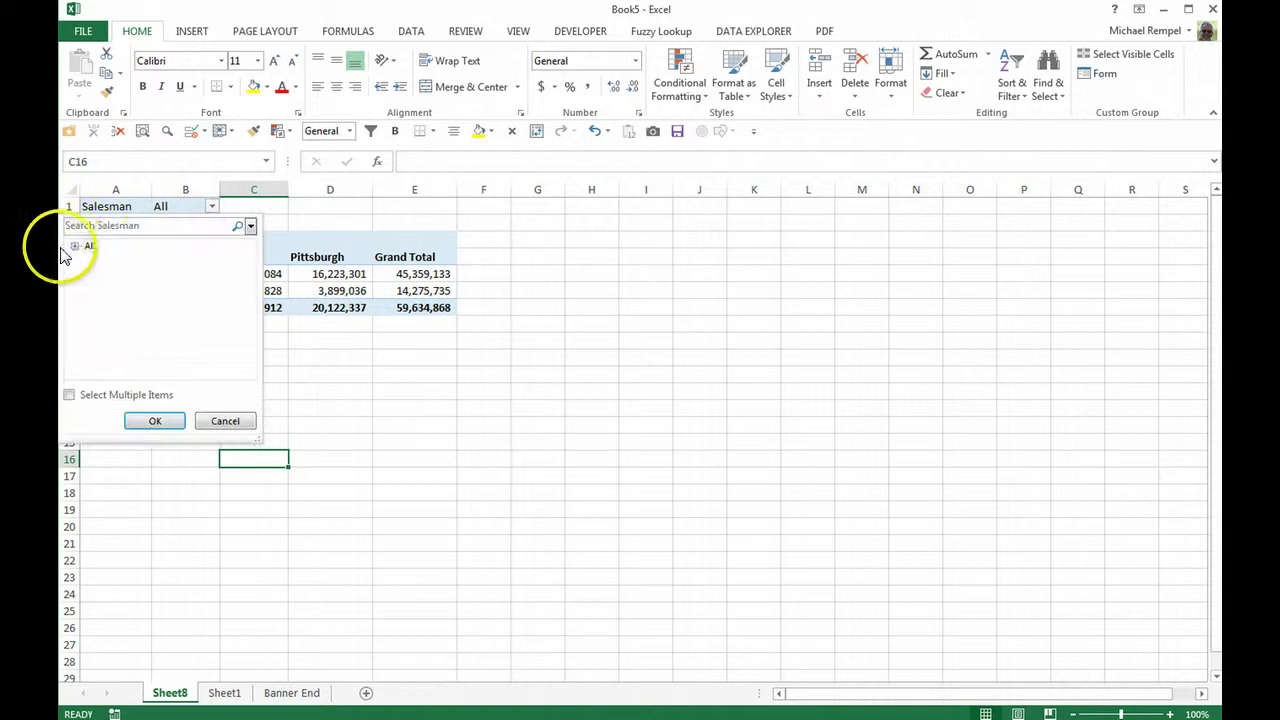
pyautogui.click(74, 245)
pyautogui.click(69, 394)
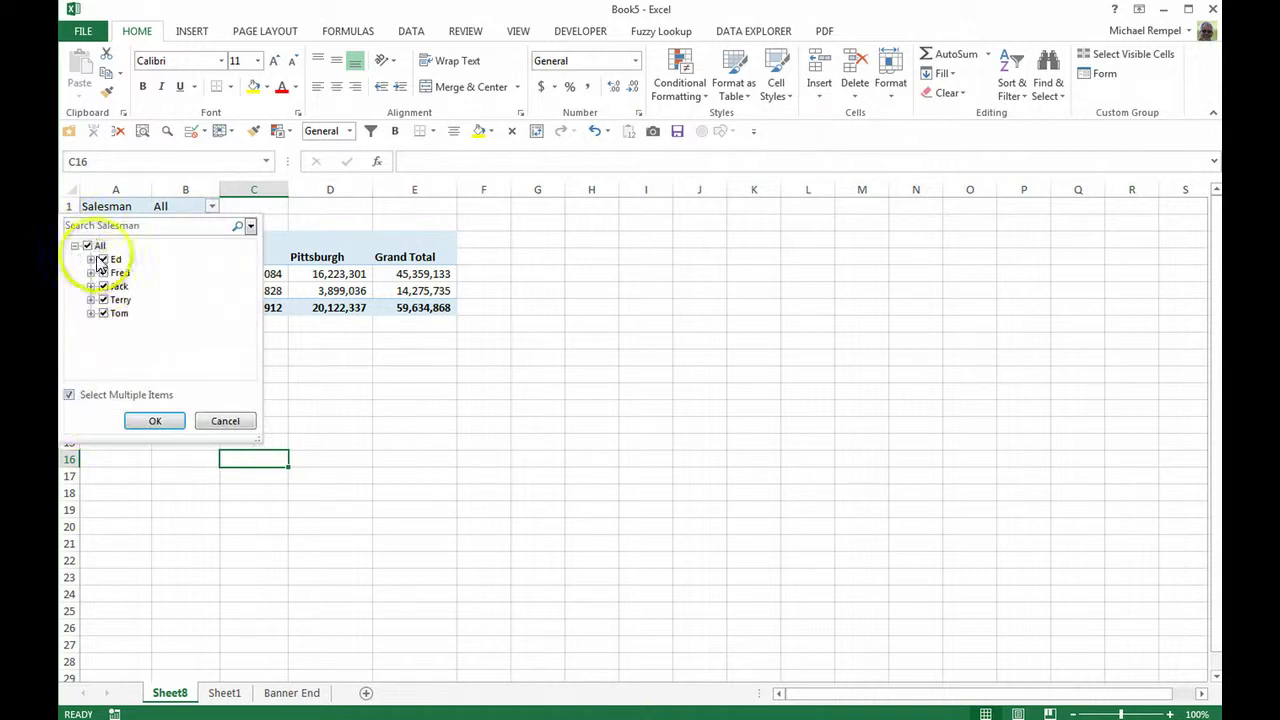
pyautogui.click(96, 264)
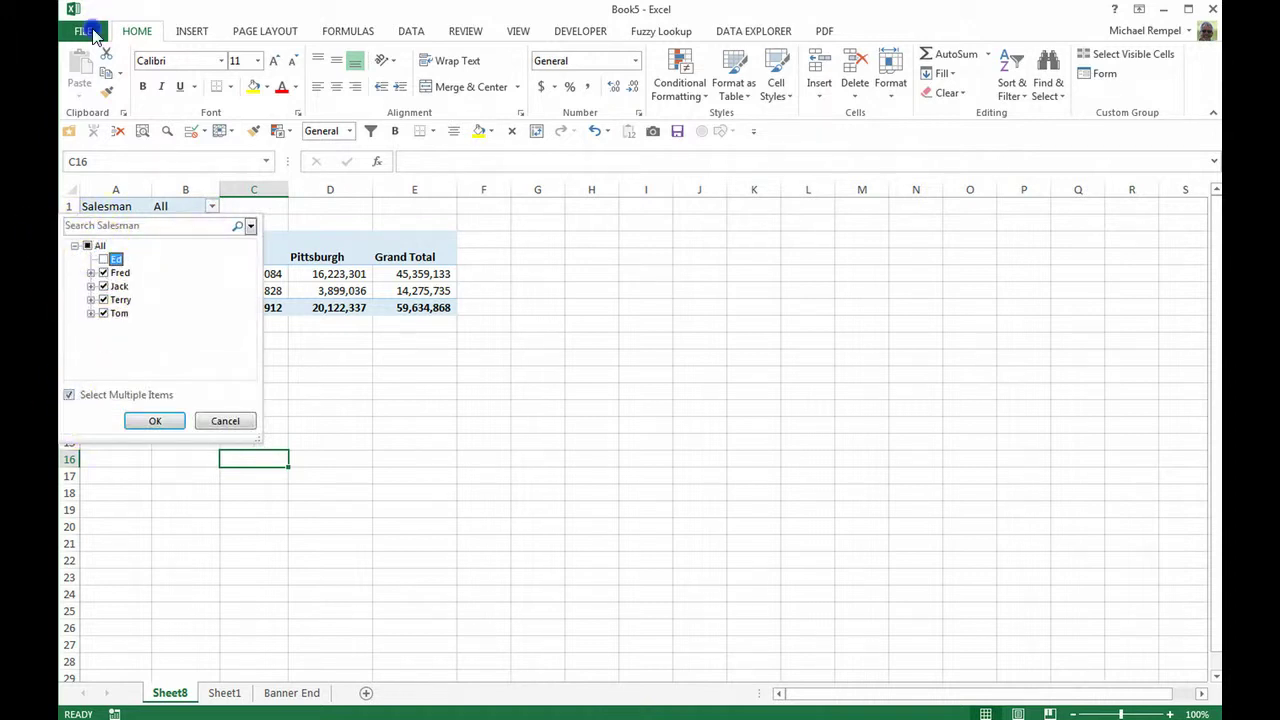
pyautogui.click(152, 421)
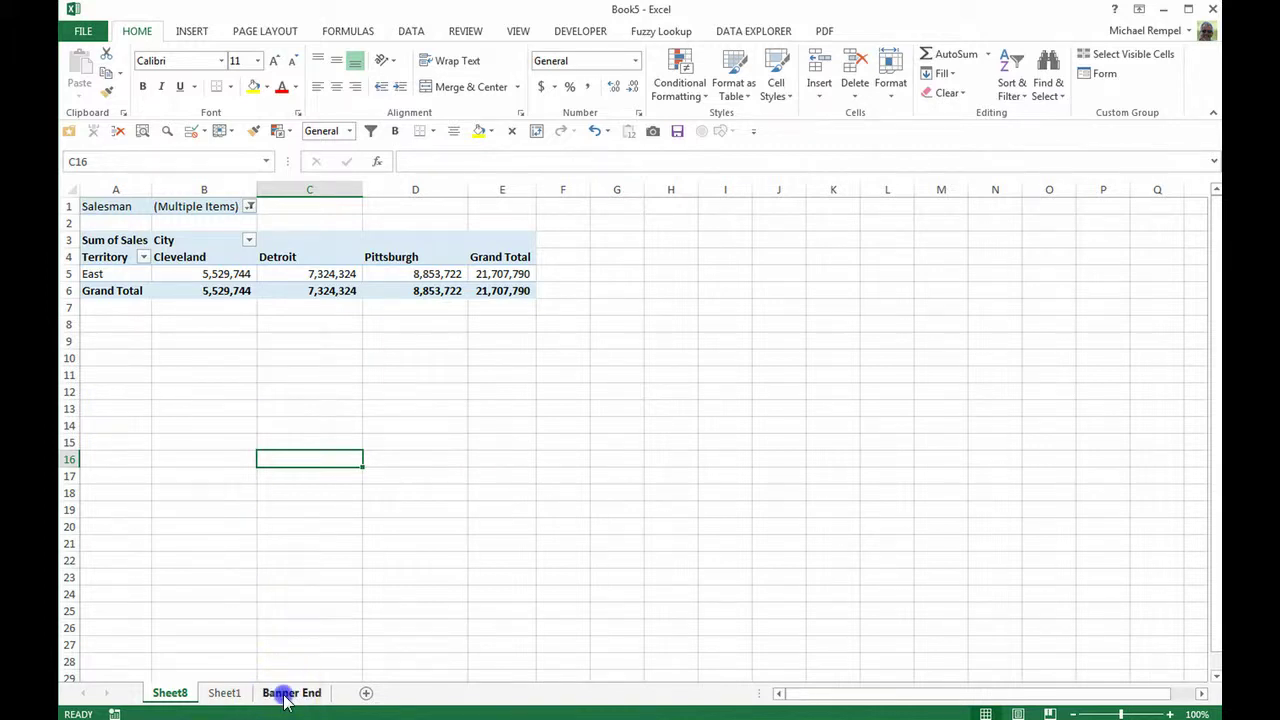
# Switch to the Banner End worksheet
pyautogui.click(287, 694)
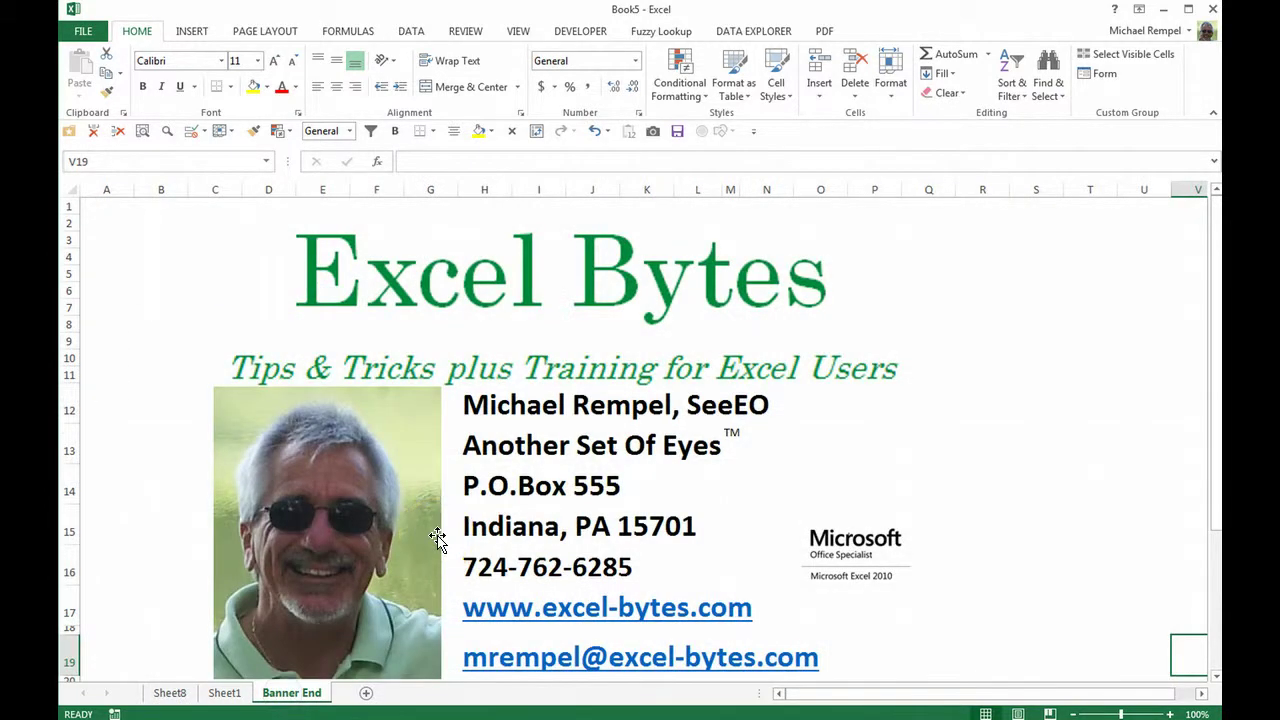